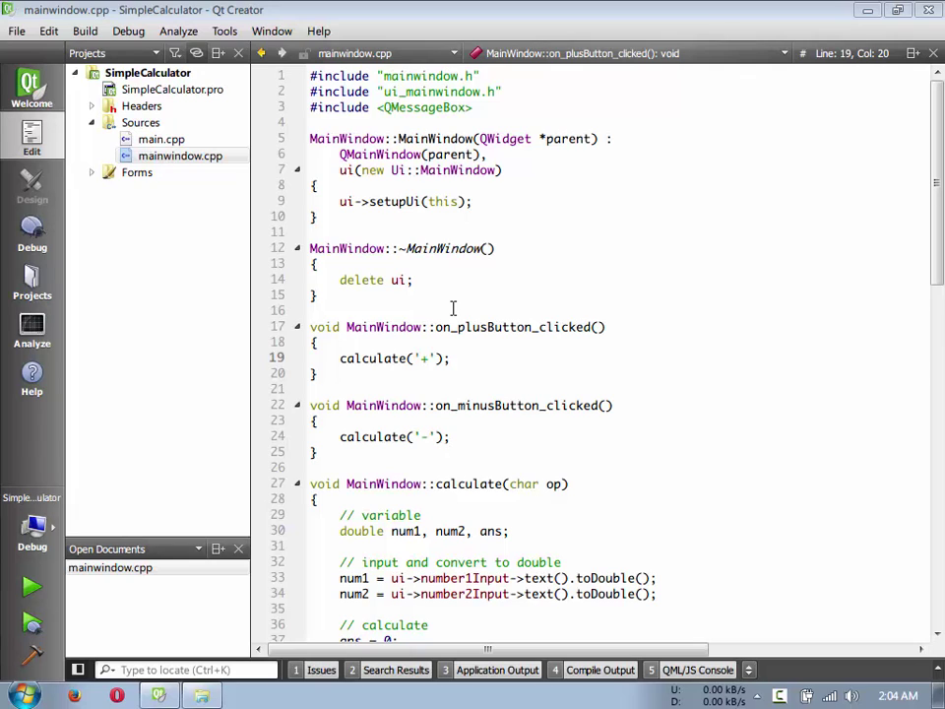
Step: Switch to Windows Explorer and examine the SimpleCalculator source folder inside My Documents\Qt, returning to the Qt folder
{"action": "left_click", "coordinate": [215, 699]}
{"action": "left_click", "coordinate": [222, 169]}
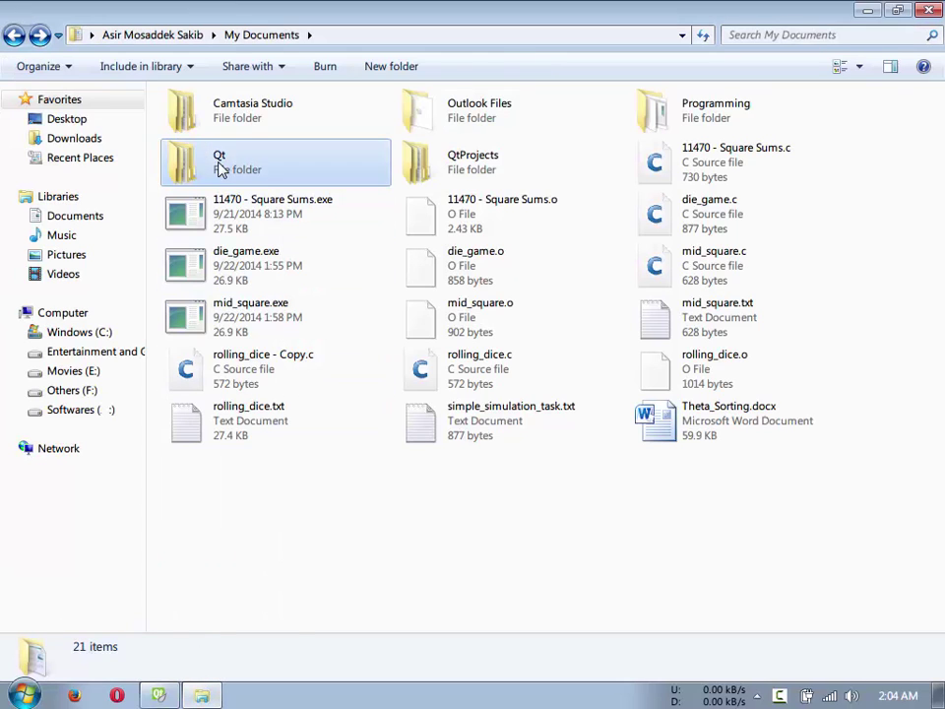
{"action": "double_click", "coordinate": [221, 169]}
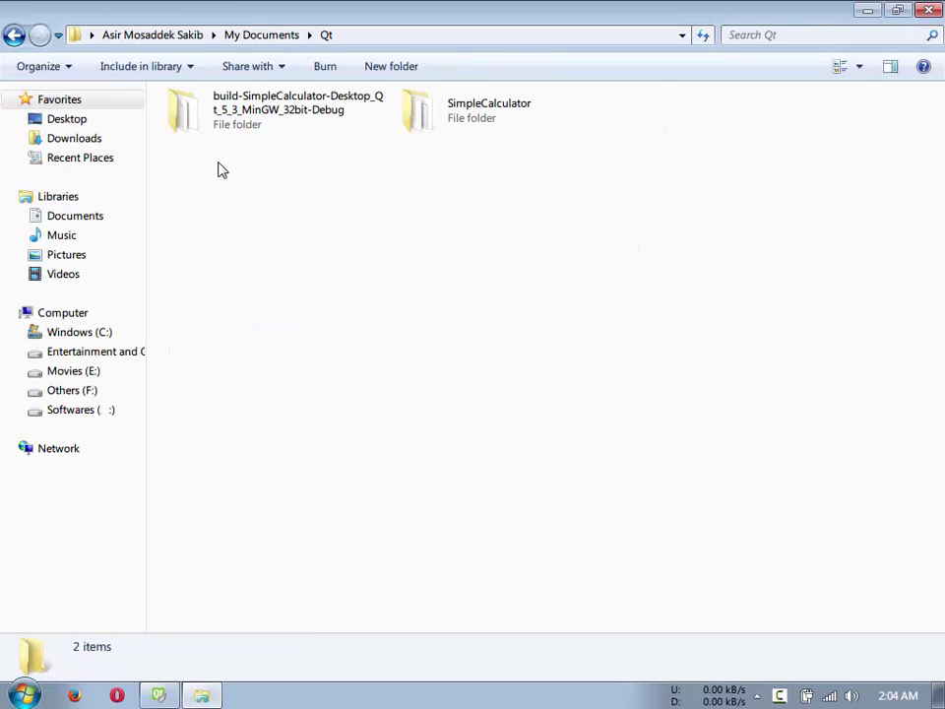
{"action": "double_click", "coordinate": [454, 109]}
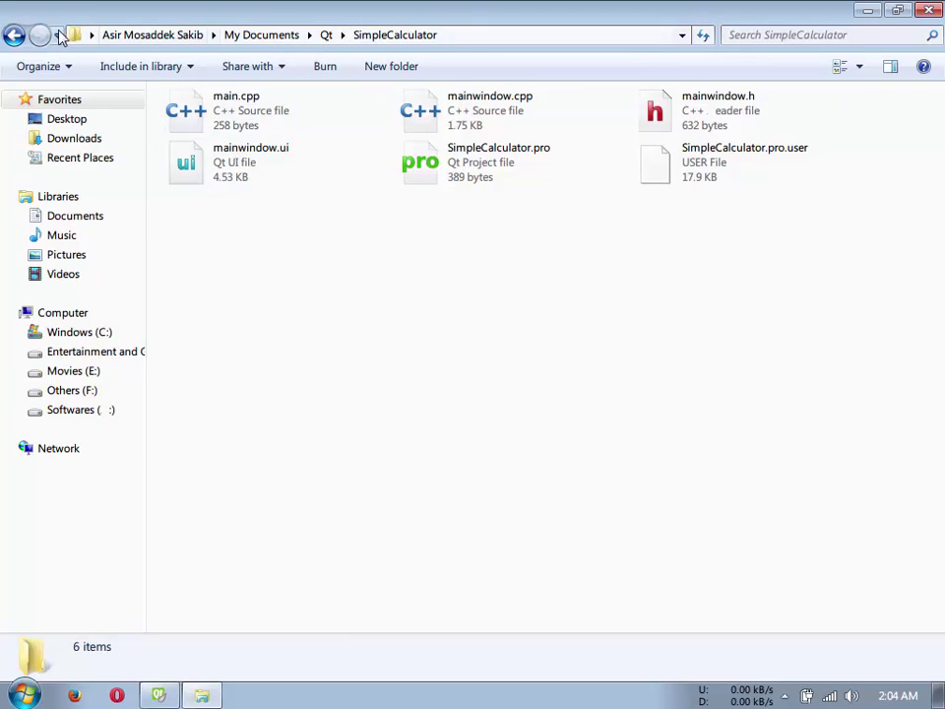
{"action": "left_click", "coordinate": [13, 35]}
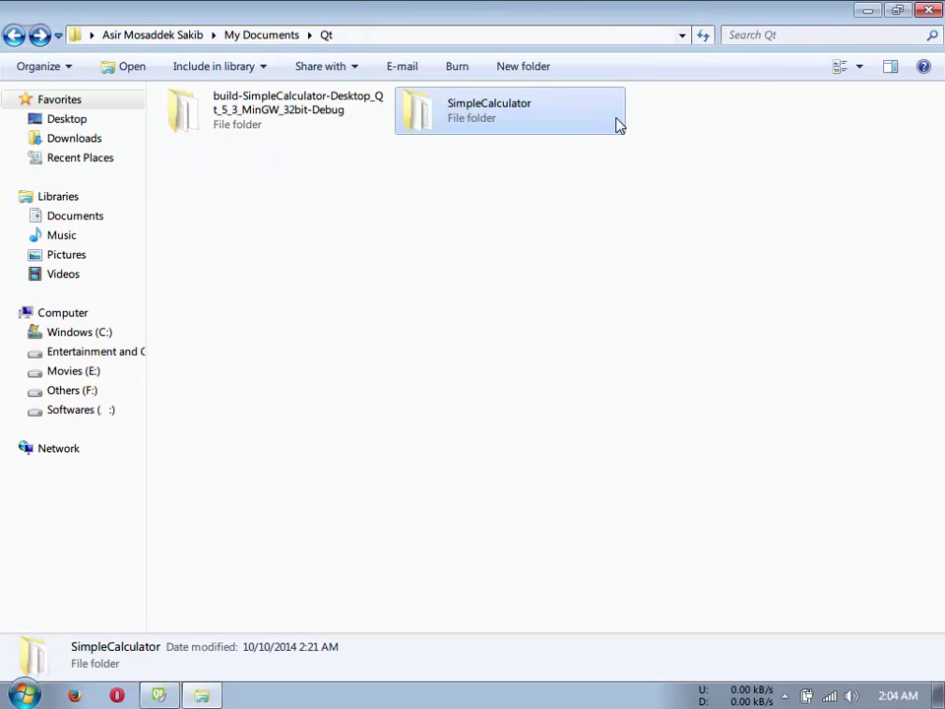
Step: Examine the build-SimpleCalculator-Desktop_Qt_5_3_MinGW_32bit-Debug folder and its debug subfolder, returning to the Qt folder
{"action": "left_click", "coordinate": [274, 116]}
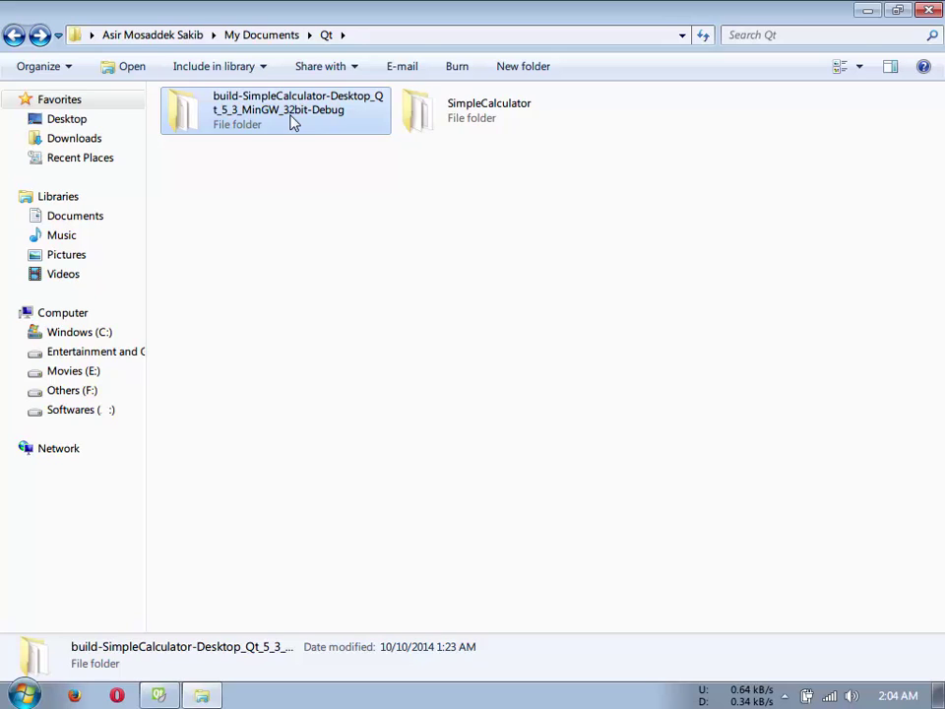
{"action": "double_click", "coordinate": [290, 120]}
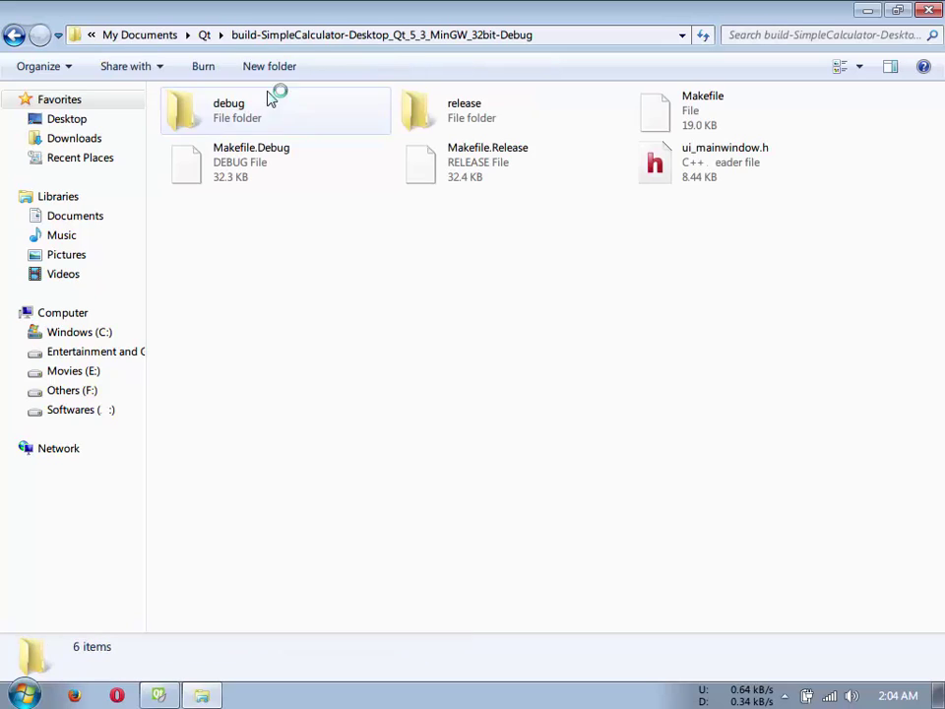
{"action": "left_click", "coordinate": [13, 35]}
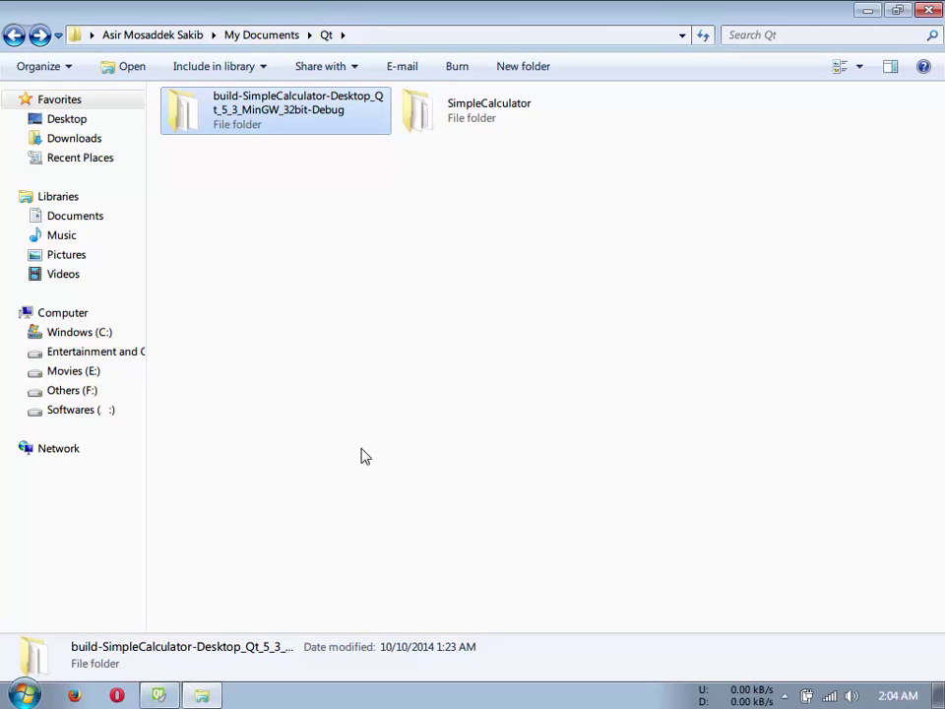
{"action": "double_click", "coordinate": [302, 109]}
{"action": "double_click", "coordinate": [252, 106]}
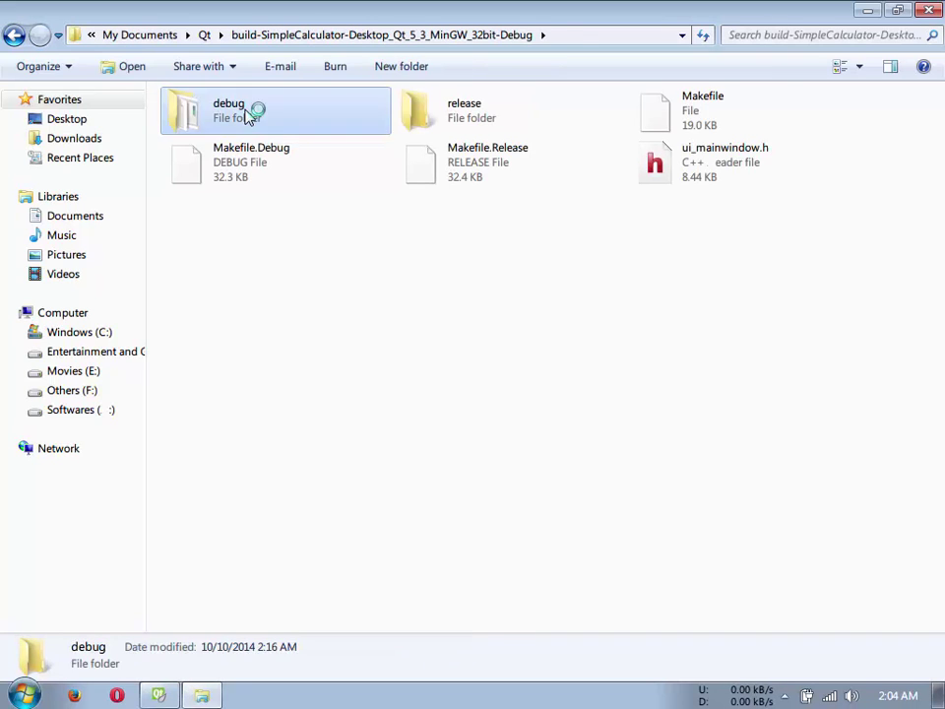
{"action": "left_click", "coordinate": [22, 36]}
{"action": "left_click", "coordinate": [21, 37]}
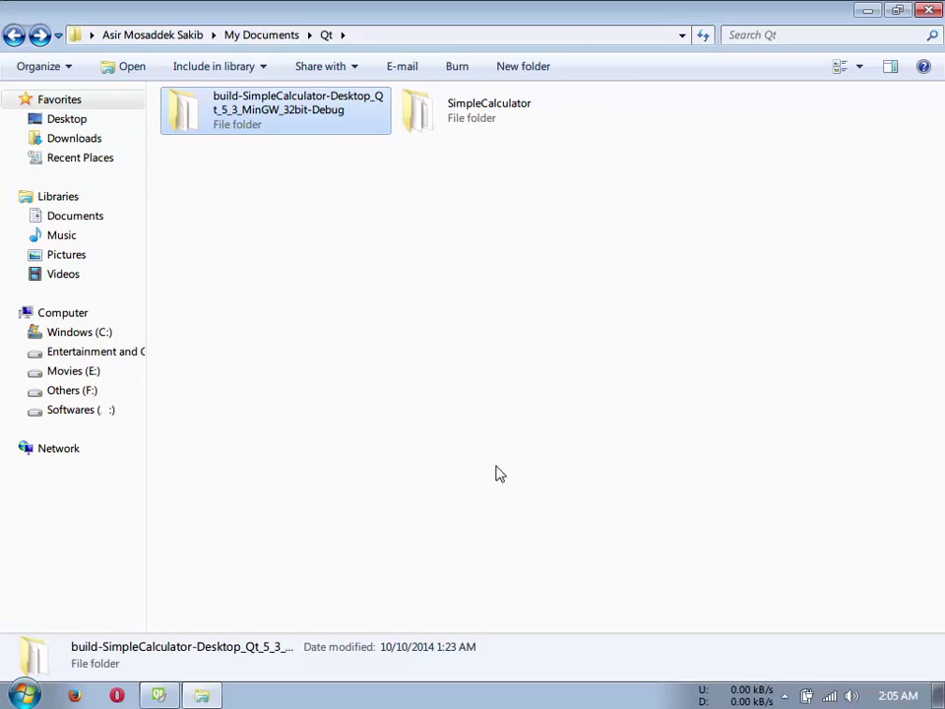
Step: Switch to Qt Creator, set the SimpleCalculator build configuration to Release, and run the project once, closing the calculator window
{"action": "left_click", "coordinate": [159, 695]}
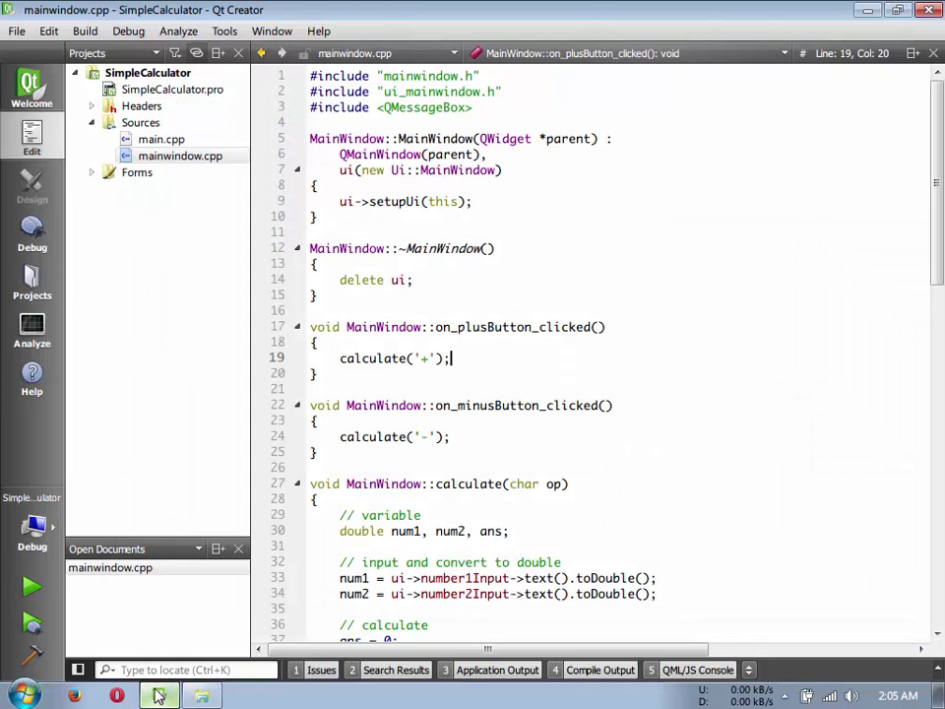
{"action": "left_click", "coordinate": [54, 534]}
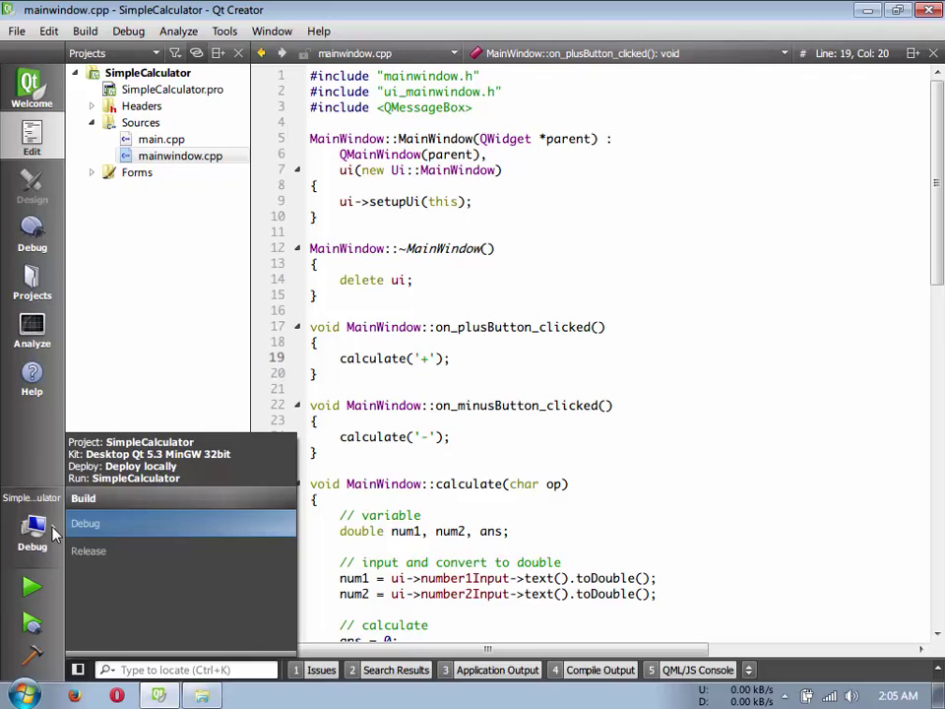
{"action": "left_click", "coordinate": [100, 553]}
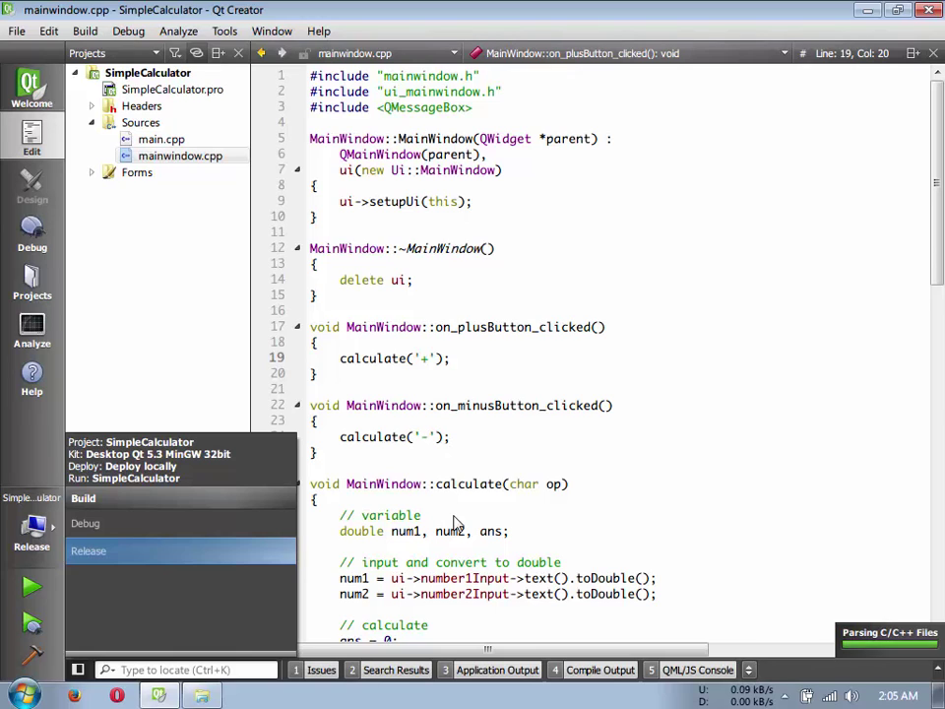
{"action": "left_click", "coordinate": [454, 522]}
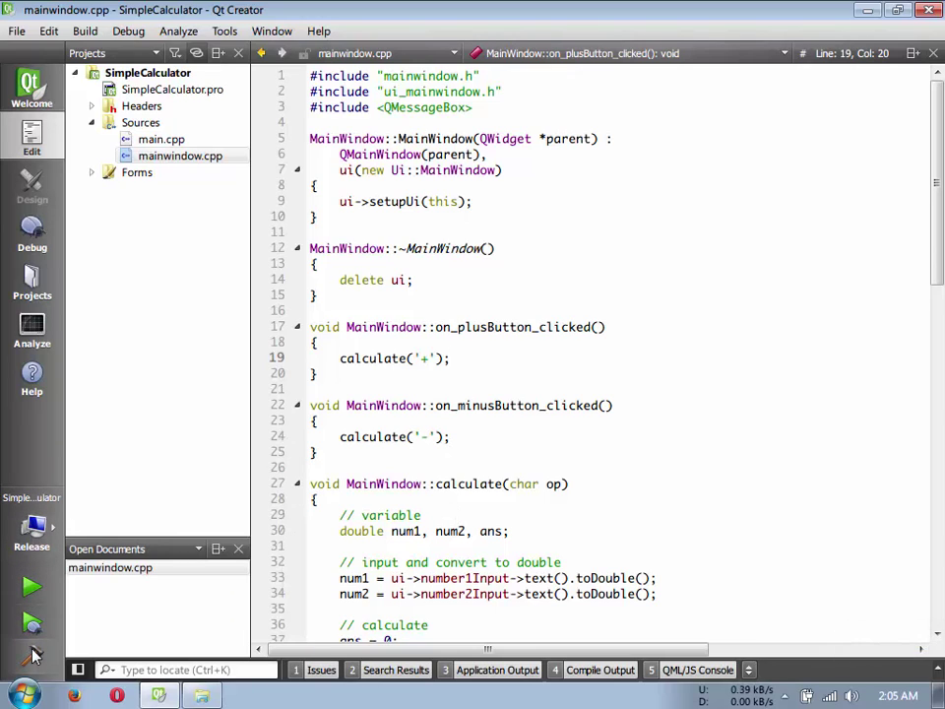
{"action": "left_click", "coordinate": [28, 590]}
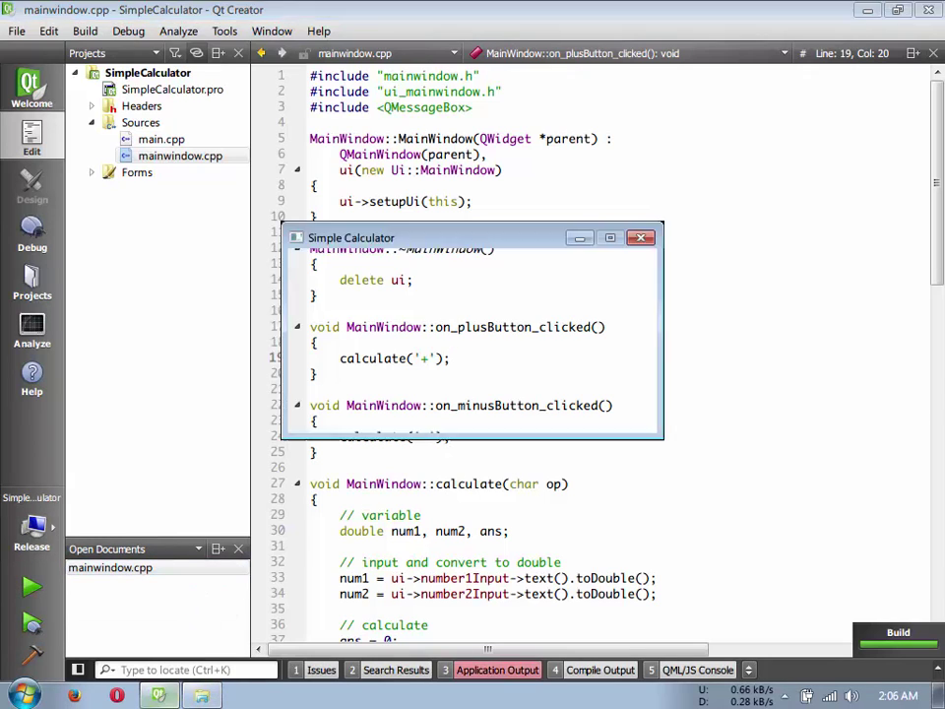
{"action": "left_click", "coordinate": [642, 239]}
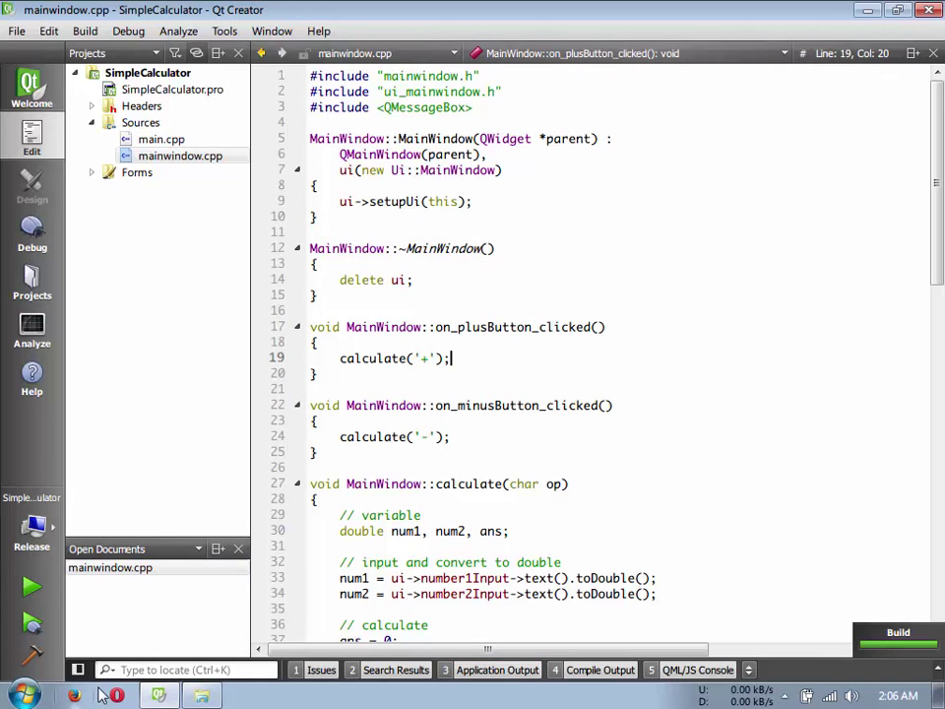
Step: Switch to Windows Explorer and check the size of SimpleCalculator.exe in the Debug build's debug subfolder
{"action": "left_click", "coordinate": [200, 696]}
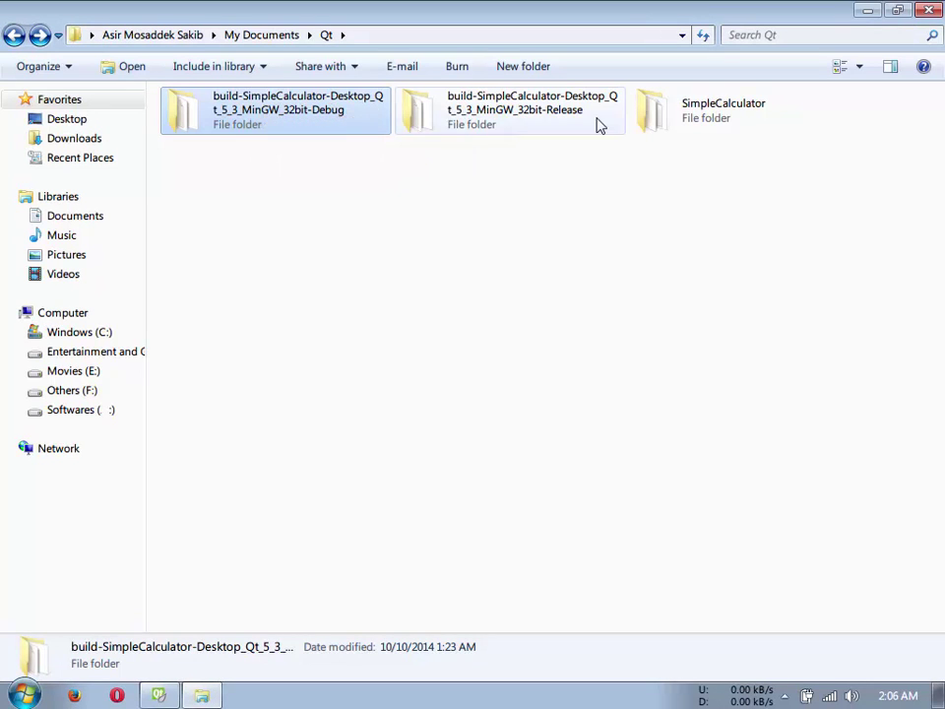
{"action": "double_click", "coordinate": [277, 111]}
{"action": "left_click", "coordinate": [265, 119]}
{"action": "double_click", "coordinate": [265, 119]}
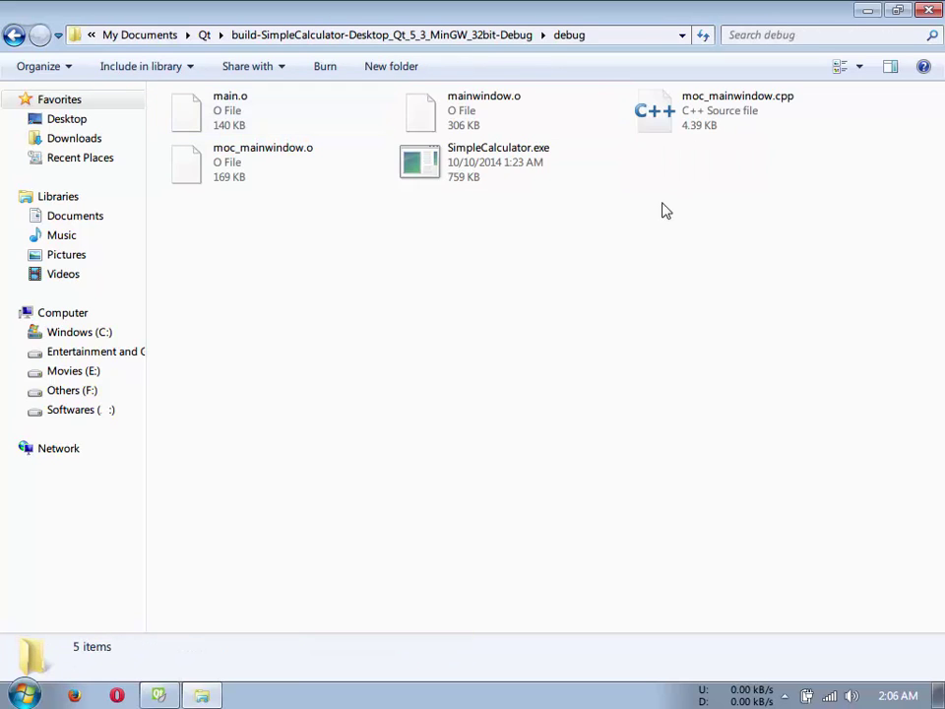
{"action": "left_click", "coordinate": [508, 180]}
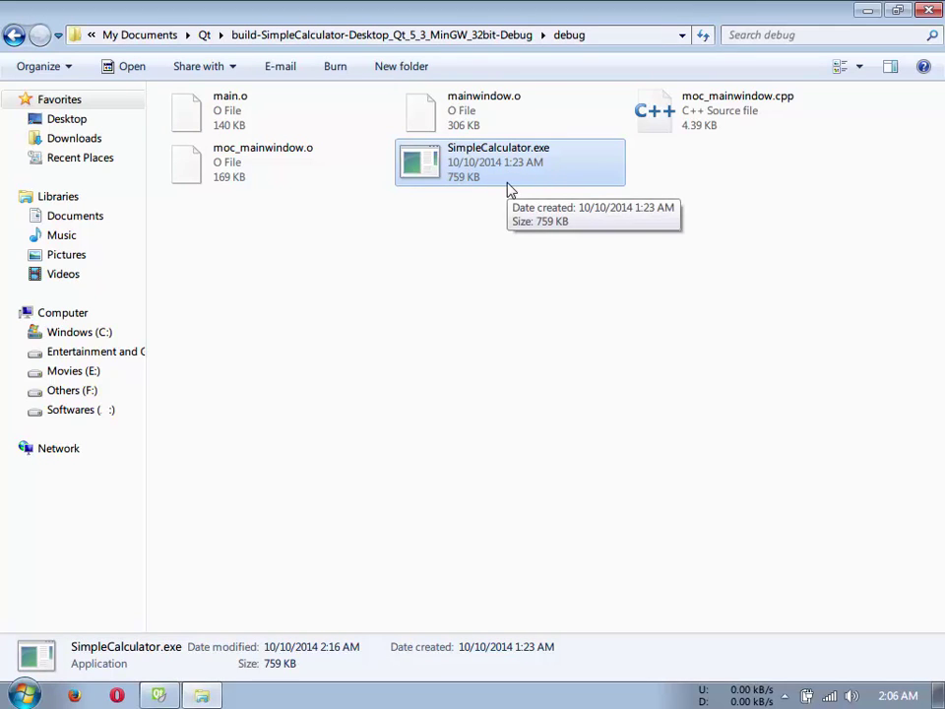
Step: Open the release subfolder of the Release build folder and select SimpleCalculator.exe
{"action": "left_click", "coordinate": [203, 37]}
{"action": "double_click", "coordinate": [504, 126]}
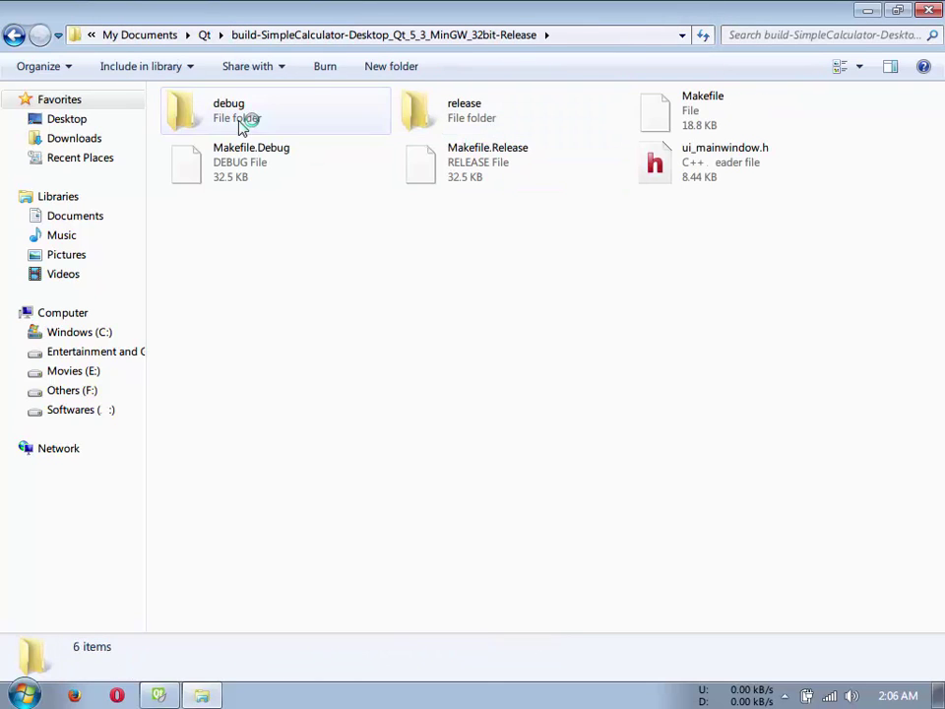
{"action": "double_click", "coordinate": [489, 126]}
{"action": "left_click", "coordinate": [490, 169]}
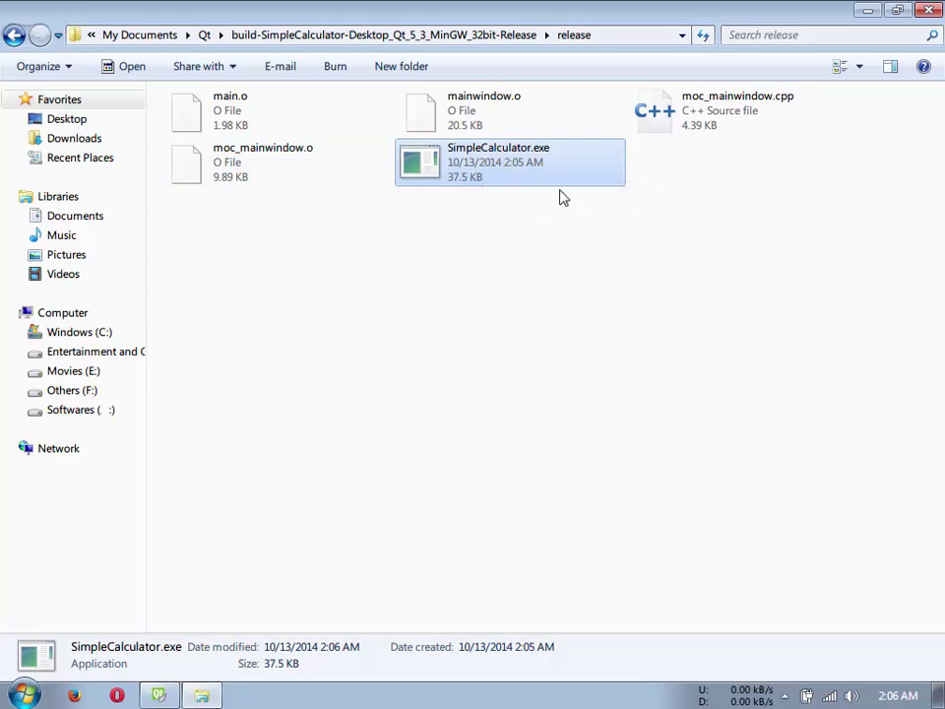
Step: Try to launch SimpleCalculator.exe directly from the release folder twice, dismissing the error dialog each time
{"action": "double_click", "coordinate": [479, 179]}
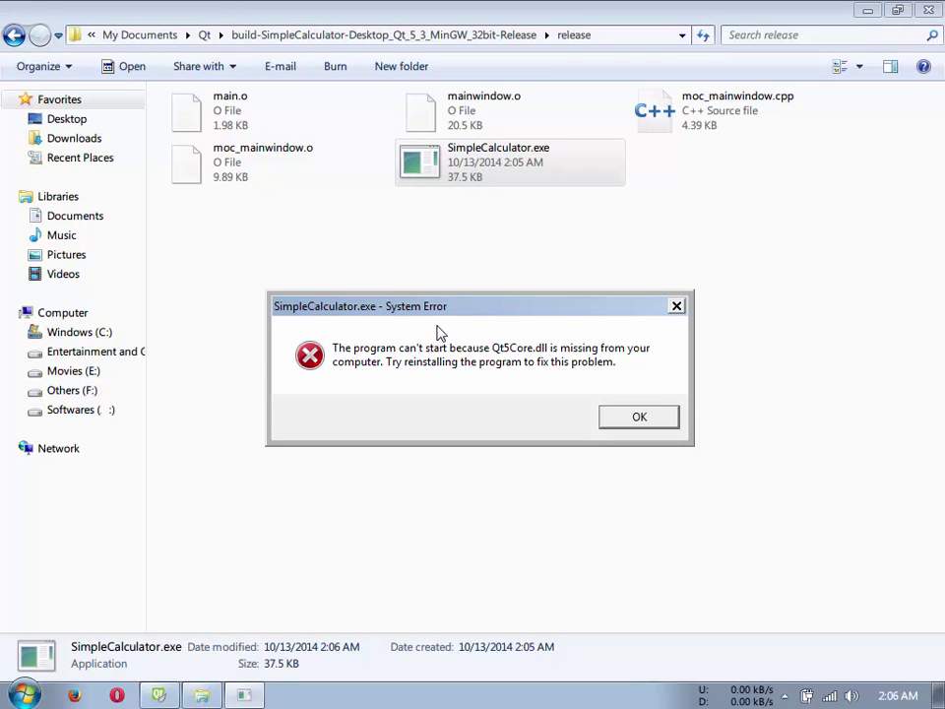
{"action": "left_click", "coordinate": [159, 695]}
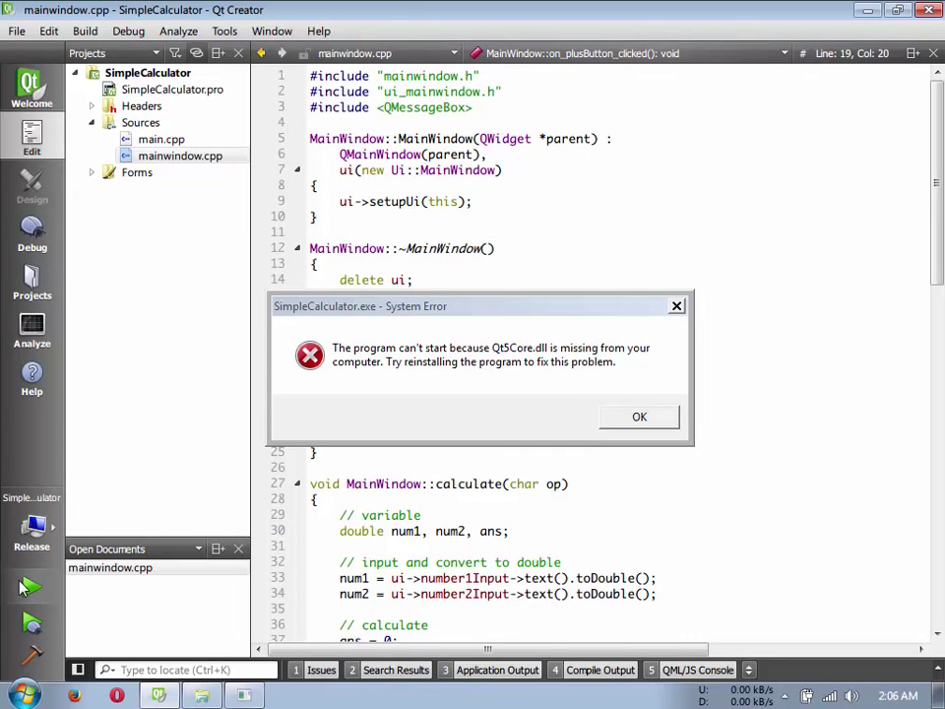
{"action": "left_click", "coordinate": [201, 696]}
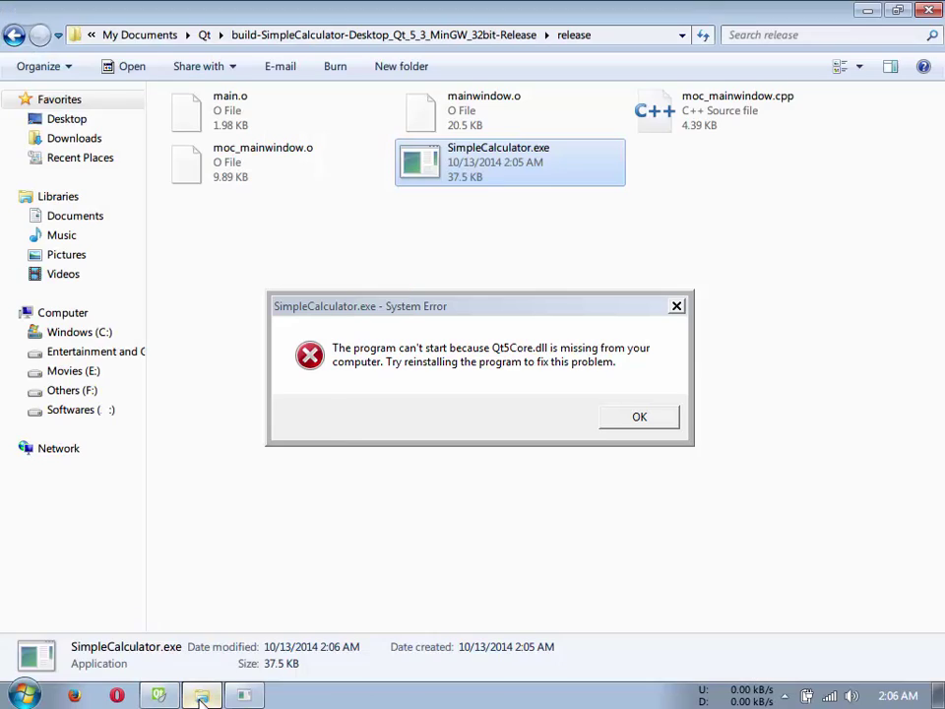
{"action": "left_click", "coordinate": [425, 309]}
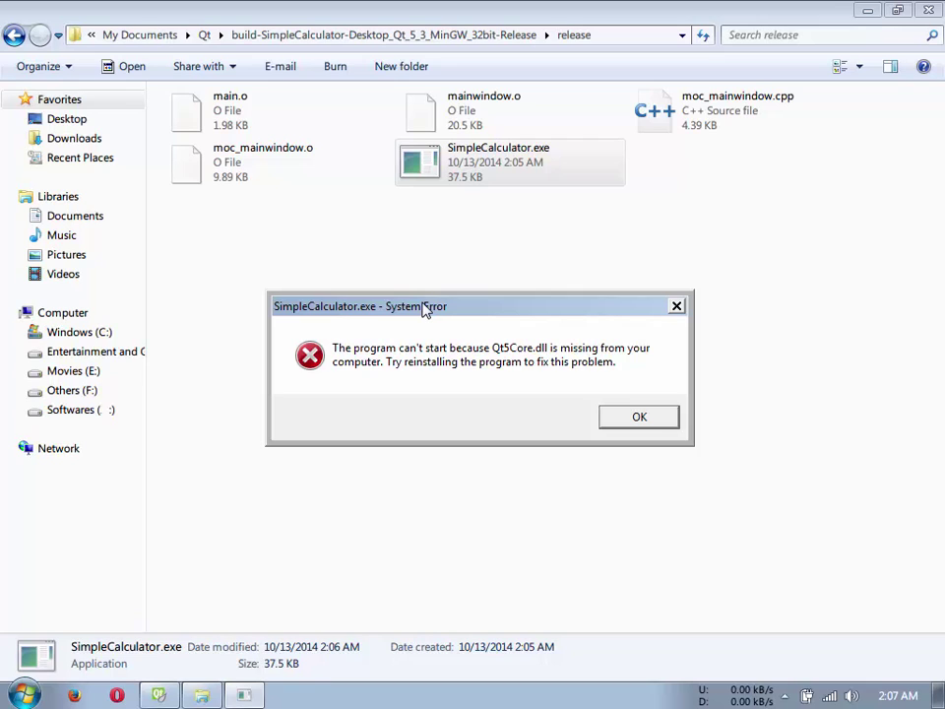
{"action": "left_click", "coordinate": [639, 417]}
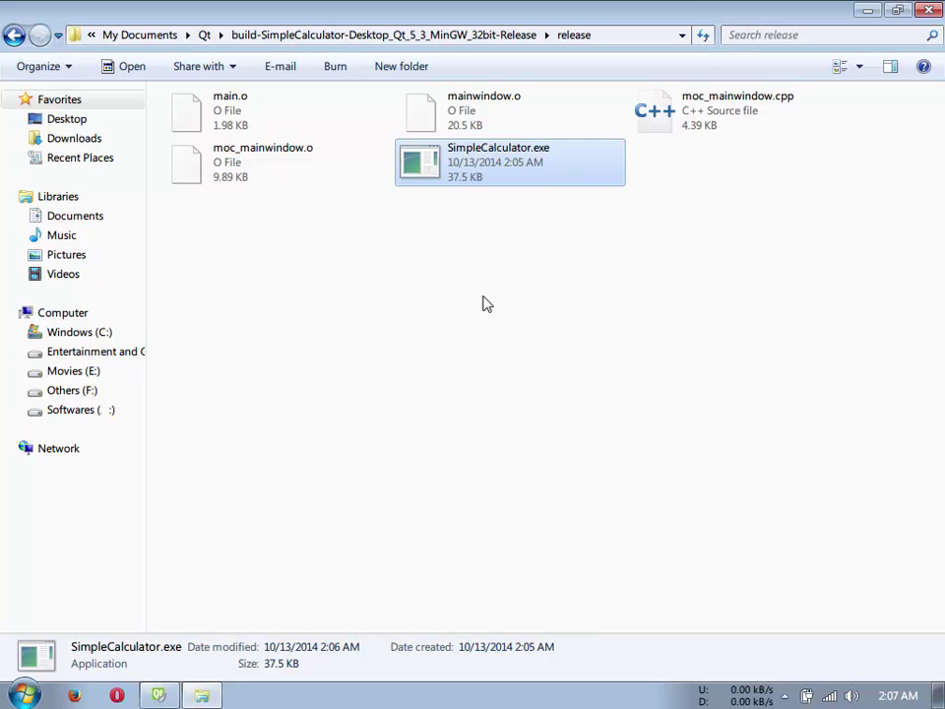
{"action": "double_click", "coordinate": [436, 166]}
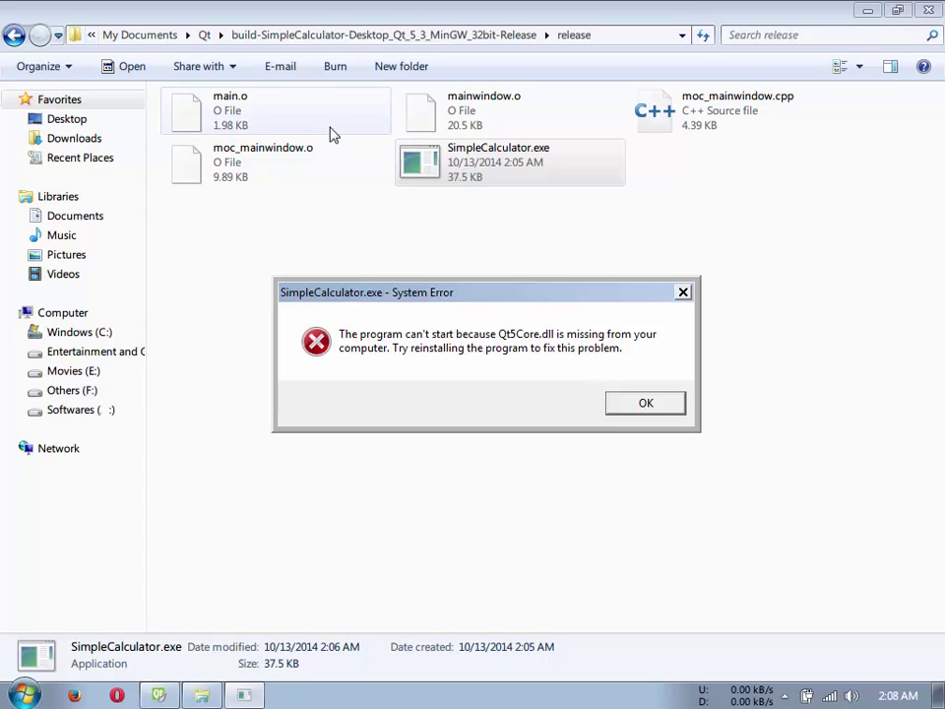
{"action": "left_click", "coordinate": [658, 412]}
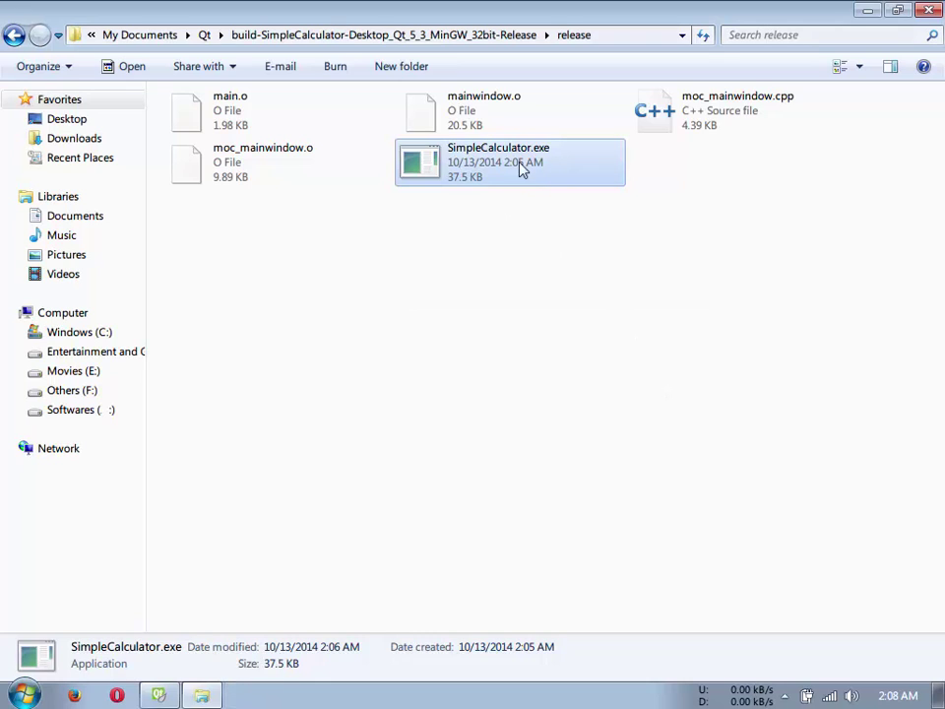
Step: Delete main.o, mainwindow.o, moc_mainwindow.cpp and moc_mainwindow.o from the release folder, keeping only SimpleCalculator.exe
{"action": "left_click", "coordinate": [301, 152]}
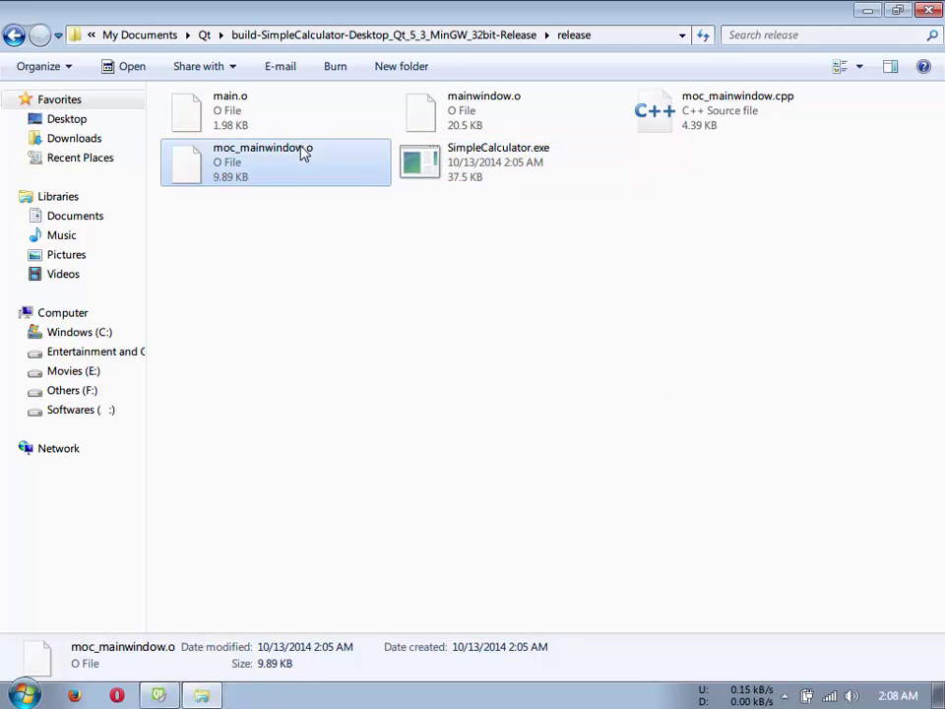
{"action": "left_click", "coordinate": [296, 105], "text": "ctrl"}
{"action": "left_click", "coordinate": [492, 114], "text": "ctrl"}
{"action": "left_click", "coordinate": [745, 126], "text": "ctrl"}
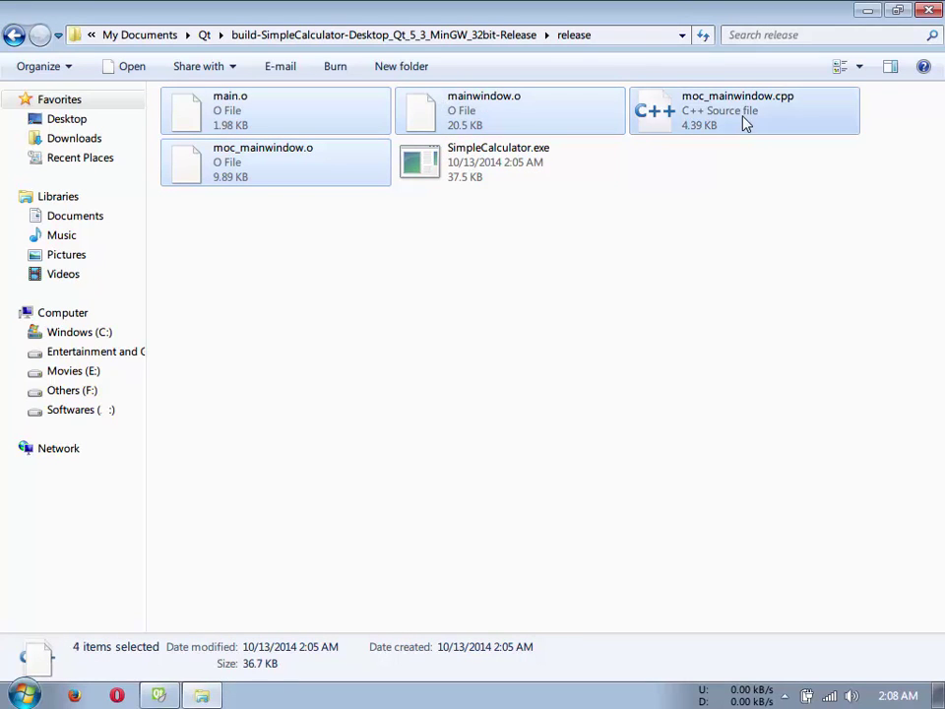
{"action": "right_click", "coordinate": [744, 118]}
{"action": "left_click", "coordinate": [754, 347]}
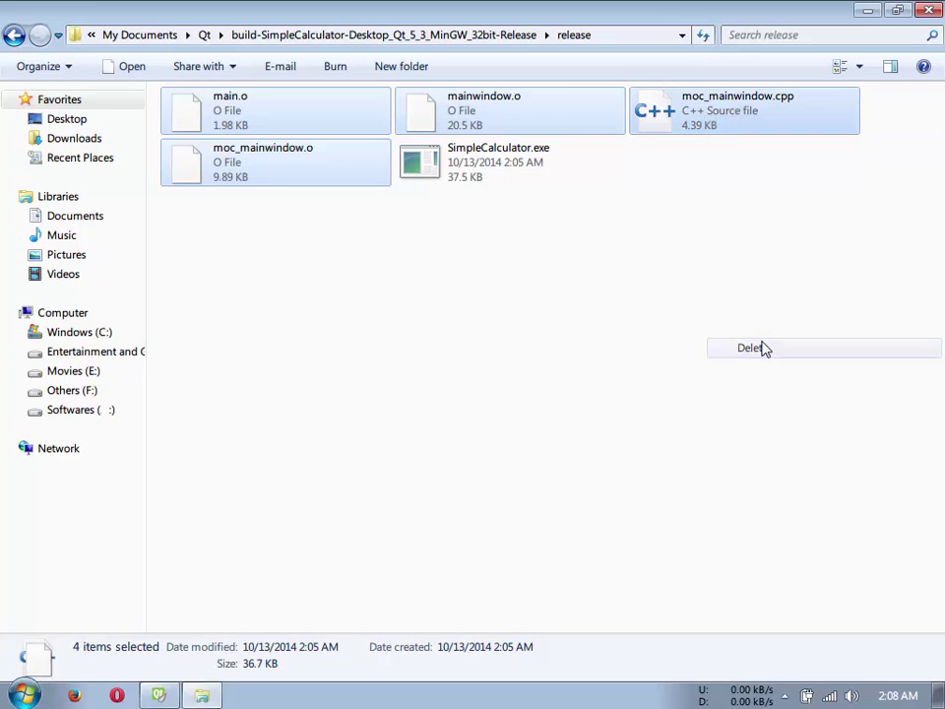
{"action": "left_click", "coordinate": [538, 364]}
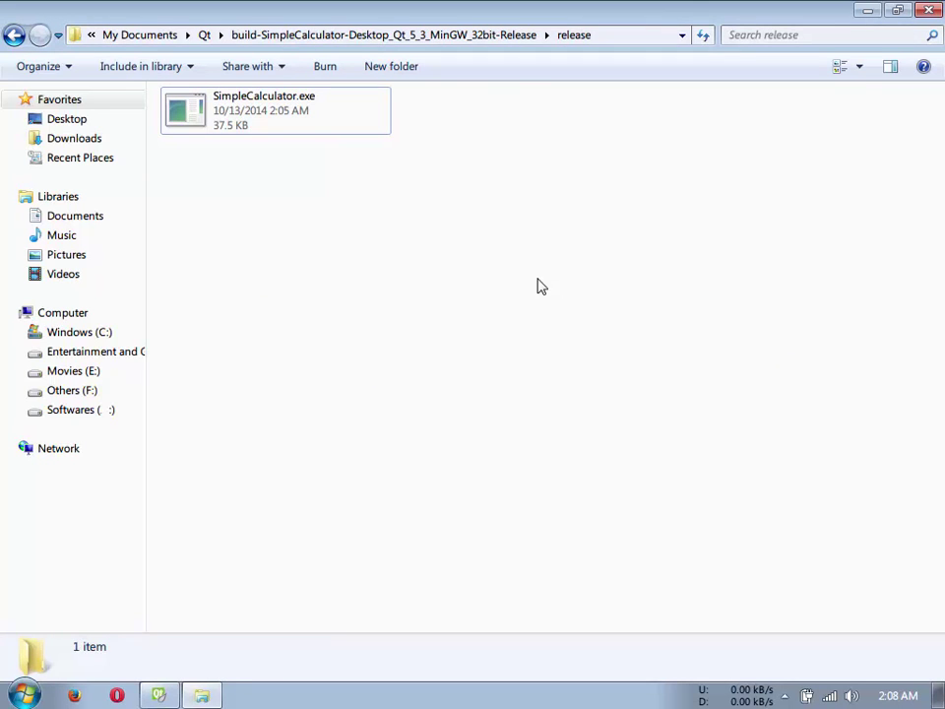
Step: Fit the release folder window to half of the screen and open a second Windows Explorer window beside it
{"action": "key", "text": "super+Left"}
{"action": "right_click", "coordinate": [217, 697]}
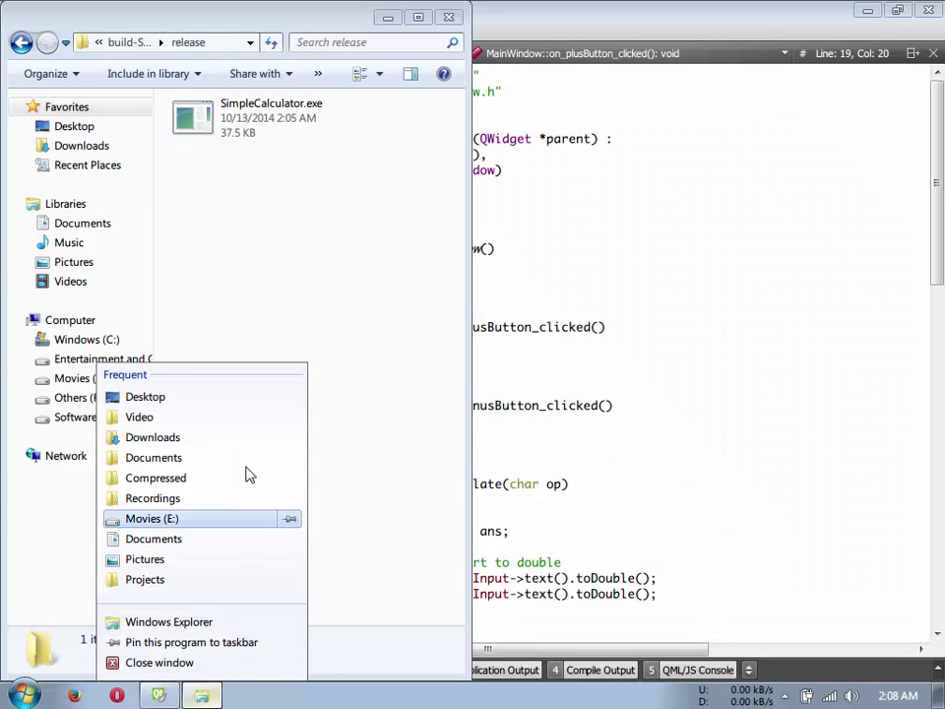
{"action": "left_click", "coordinate": [186, 623]}
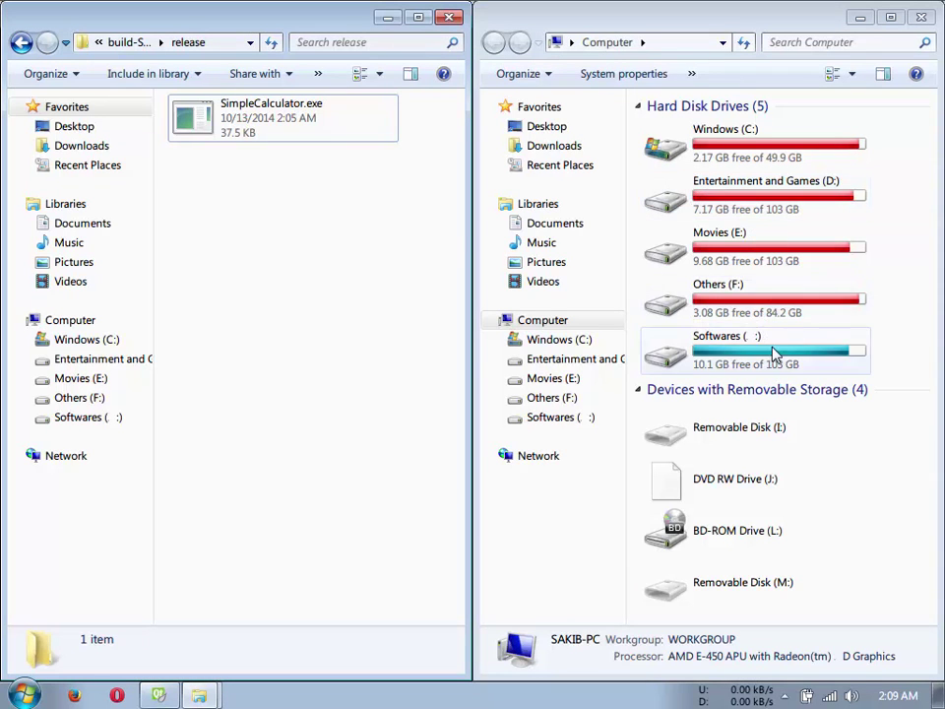
Step: Open the Qt installation folder on the Others (F:) drive in the second Explorer window
{"action": "double_click", "coordinate": [733, 303]}
{"action": "scroll", "coordinate": [852, 526], "scroll_direction": "down", "scroll_amount": 5}
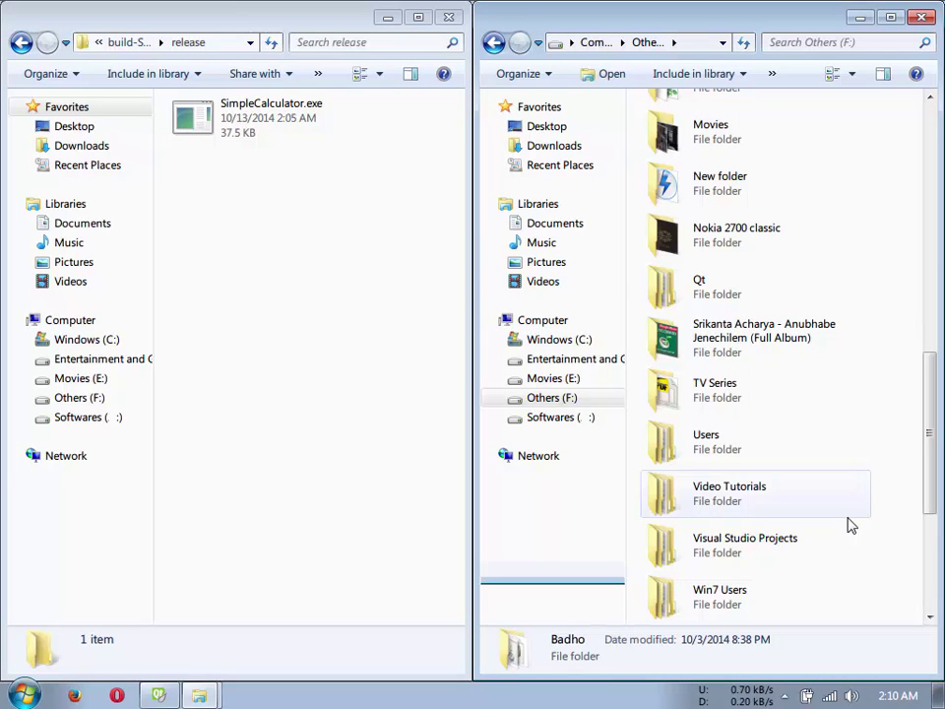
{"action": "double_click", "coordinate": [727, 300]}
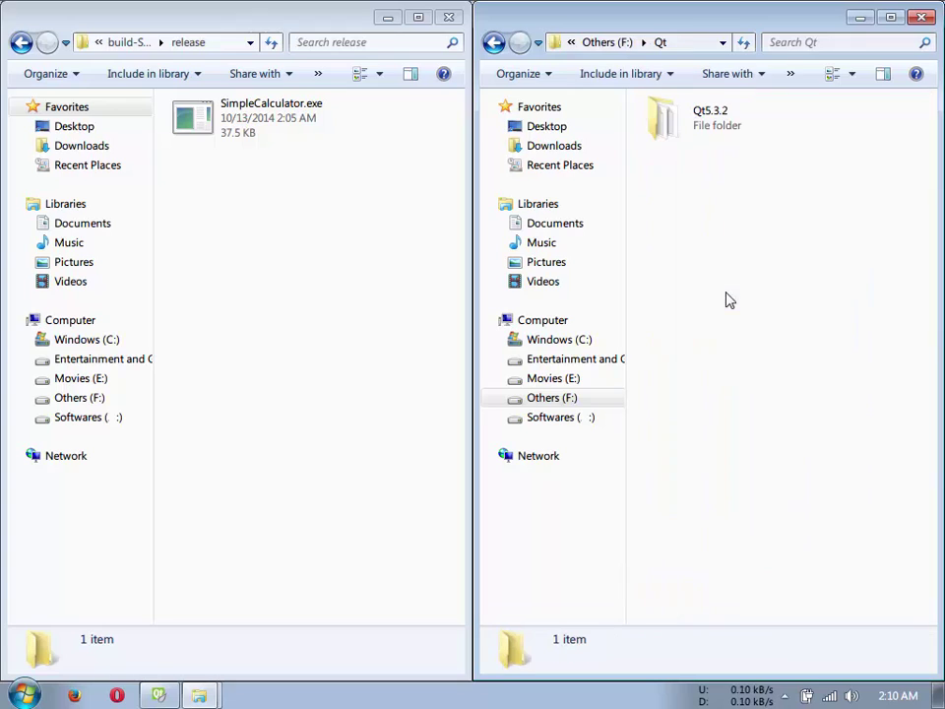
Step: Open the Qt5.3.2\5.3\mingw482_32\bin folder inside the Qt installation folder
{"action": "double_click", "coordinate": [713, 133]}
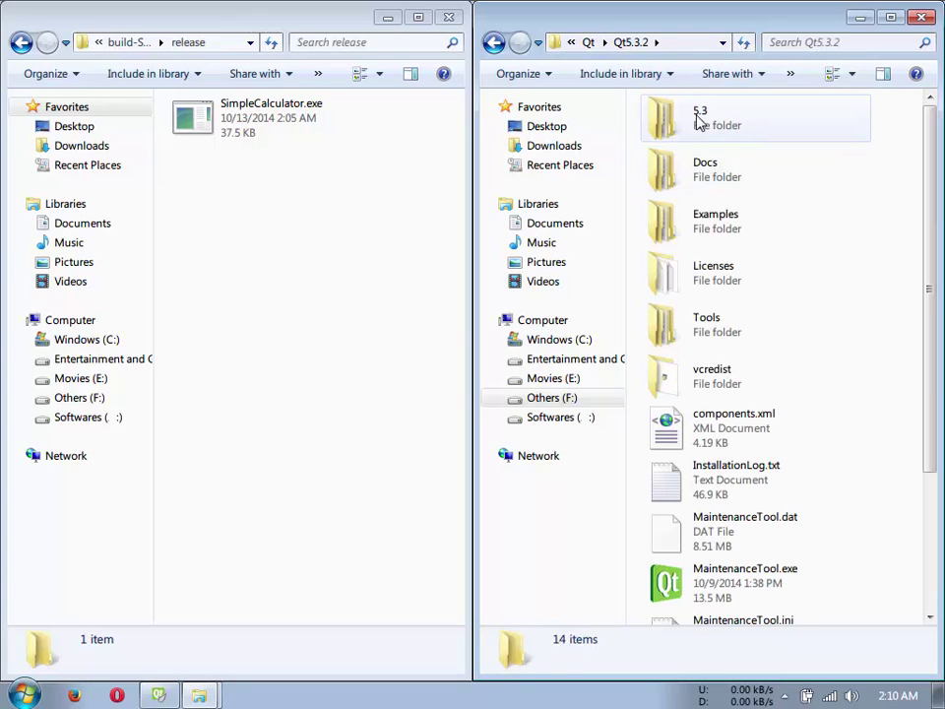
{"action": "double_click", "coordinate": [727, 126]}
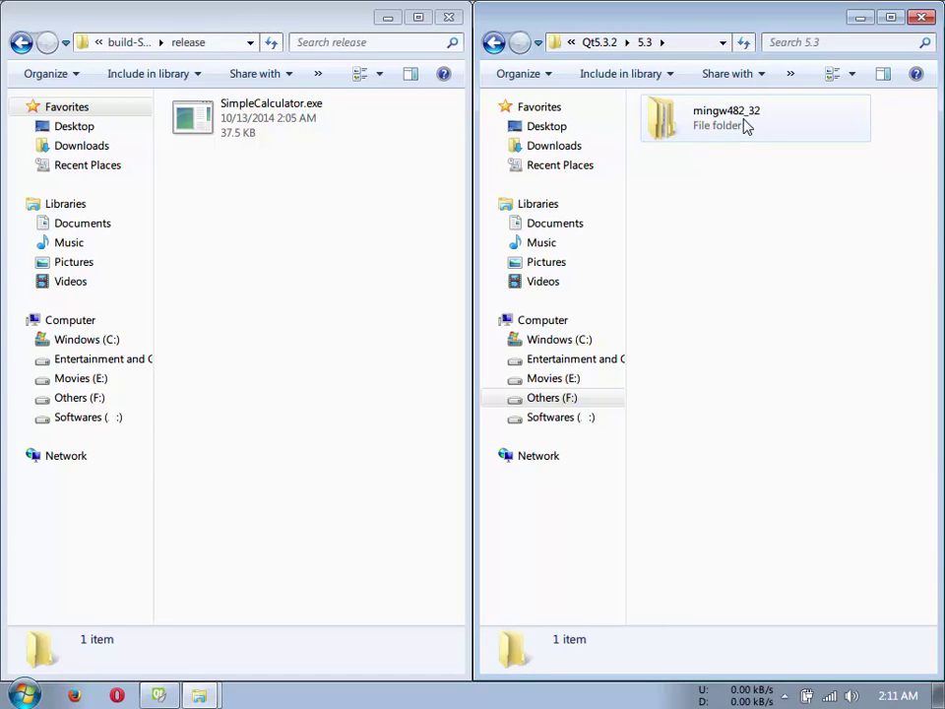
{"action": "double_click", "coordinate": [753, 126]}
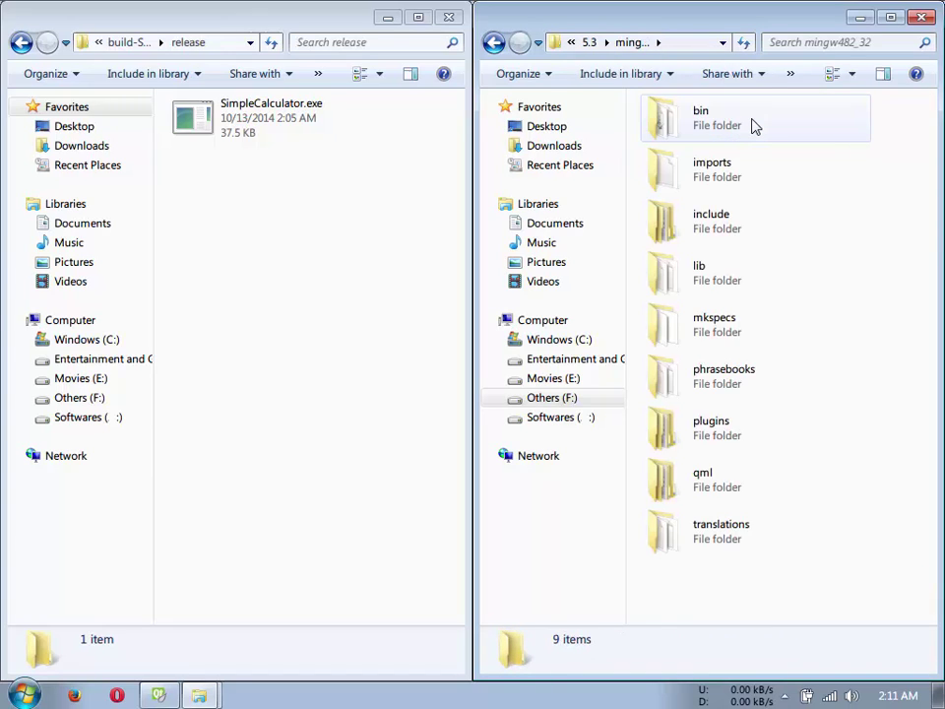
{"action": "double_click", "coordinate": [718, 117]}
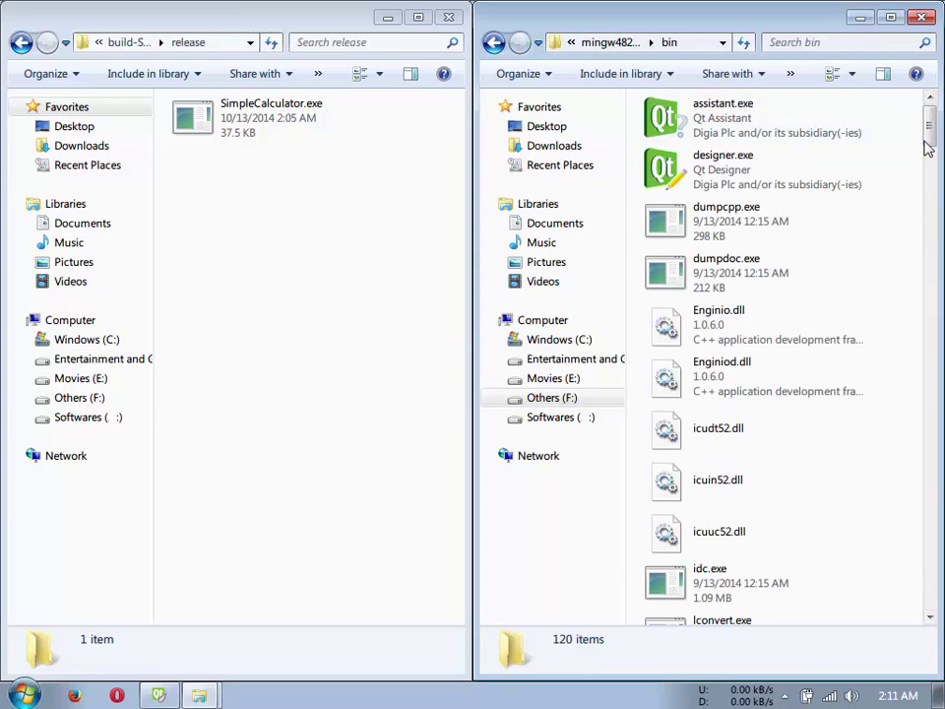
Step: Copy Qt5Core.dll, not the debug Qt5Cored.dll, from the Qt bin folder into the release folder
{"action": "left_click", "coordinate": [784, 523]}
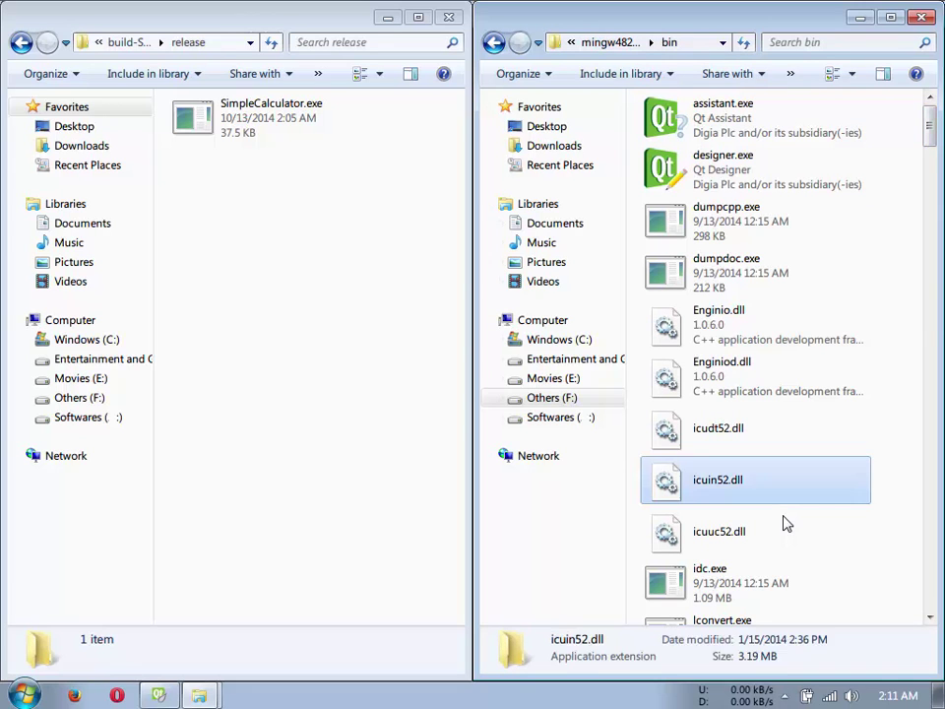
{"action": "key", "text": "q"}
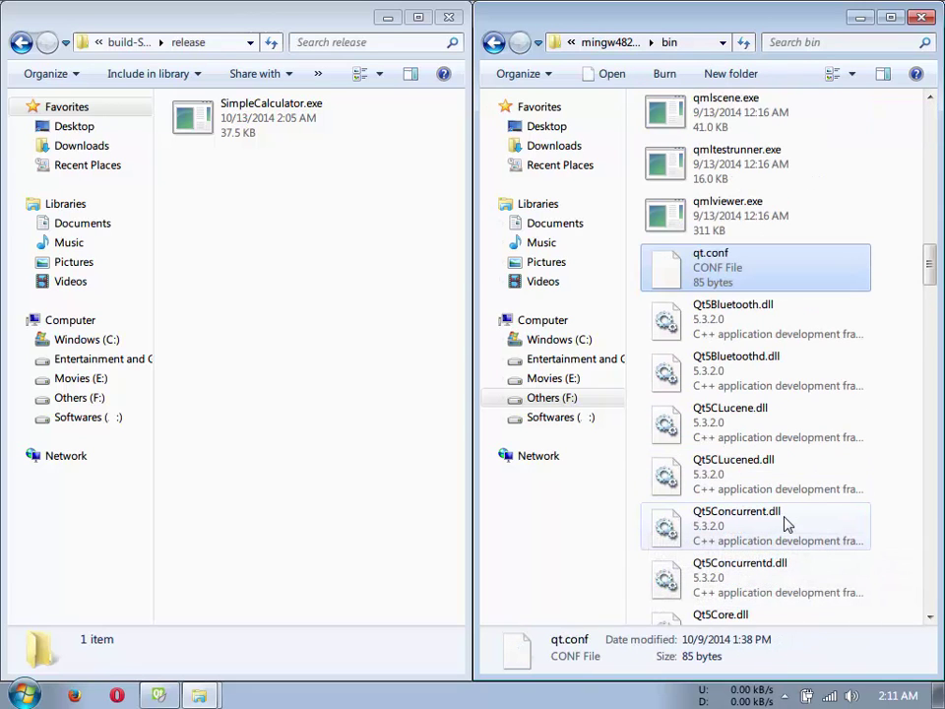
{"action": "key", "text": "5"}
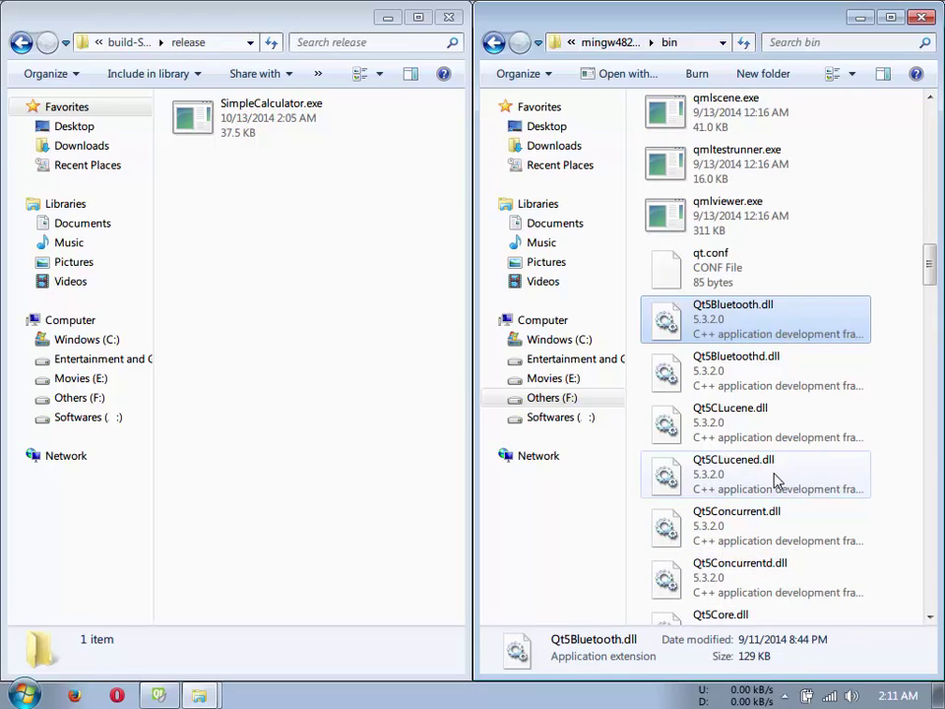
{"action": "scroll", "coordinate": [777, 478], "scroll_direction": "down", "scroll_amount": 3}
{"action": "left_click", "coordinate": [755, 352]}
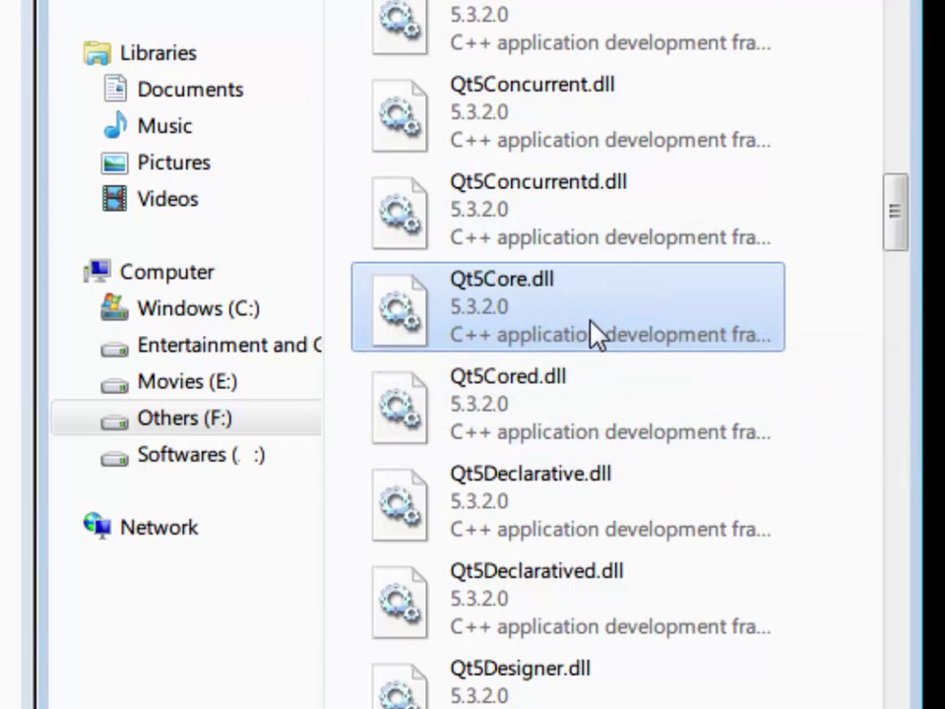
{"action": "left_click", "coordinate": [574, 409]}
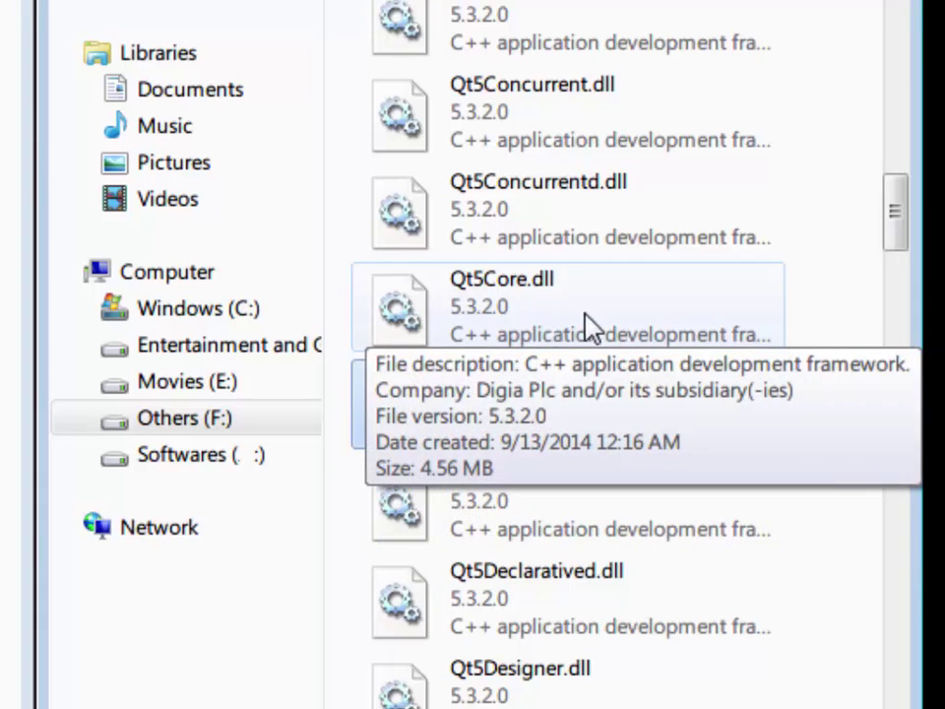
{"action": "left_click", "coordinate": [556, 308]}
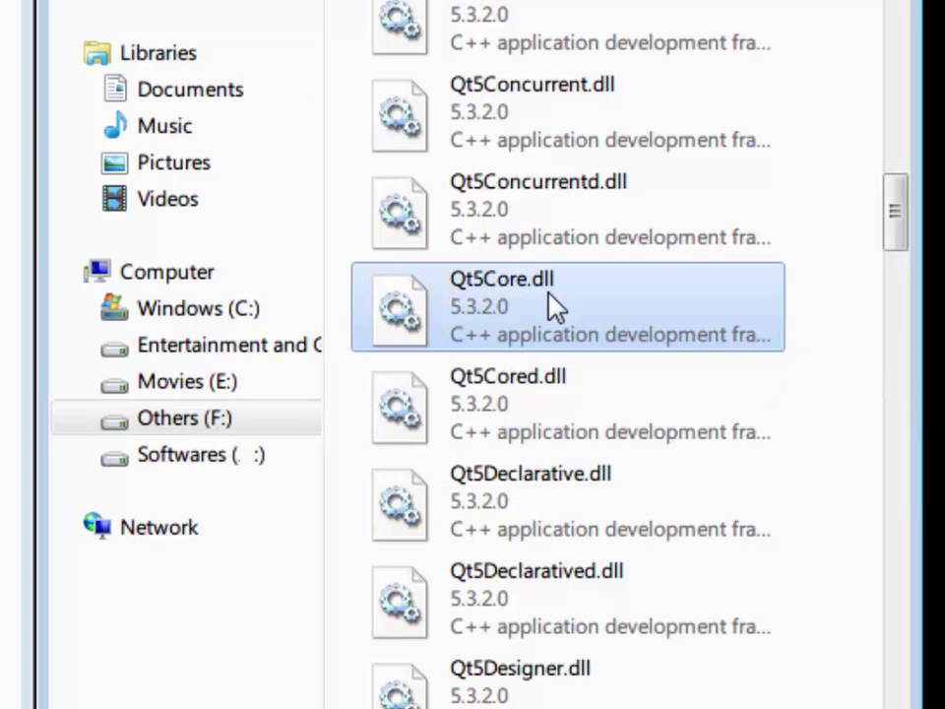
{"action": "right_click", "coordinate": [479, 295]}
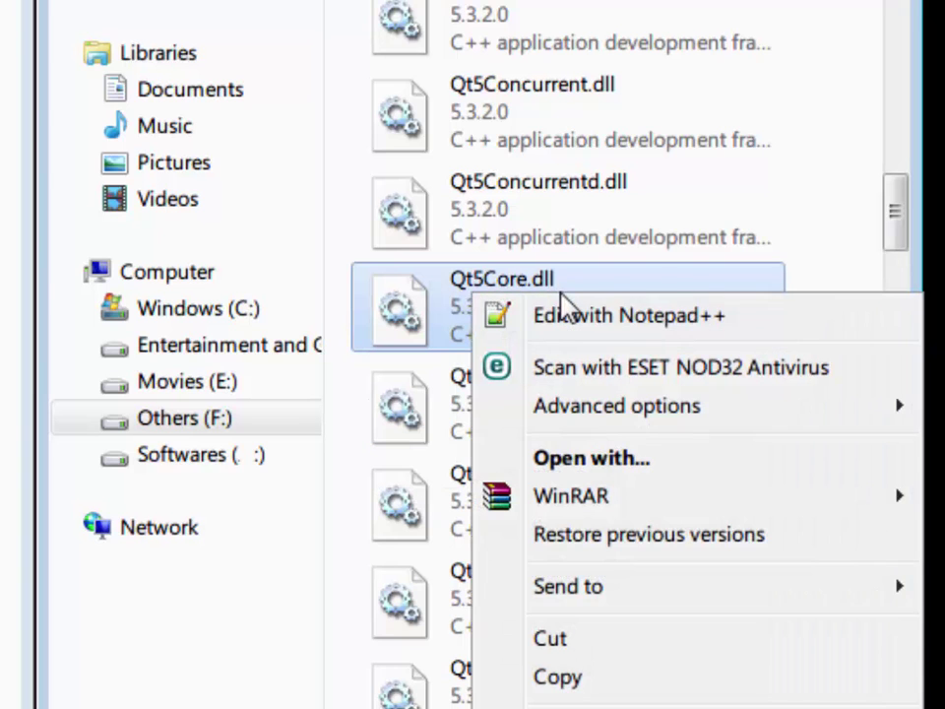
{"action": "left_click", "coordinate": [558, 676]}
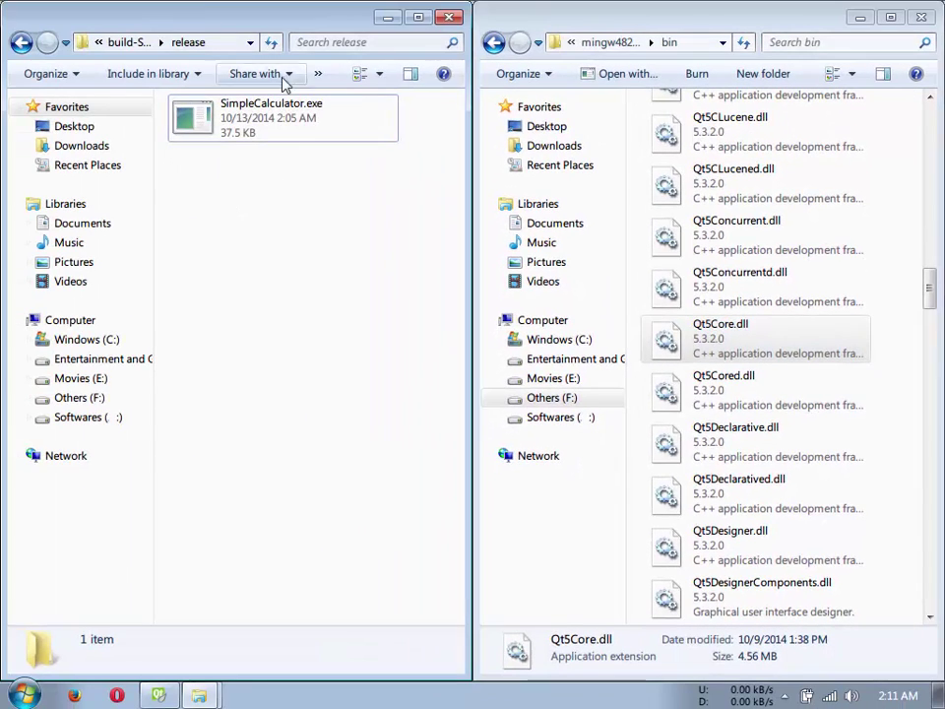
{"action": "left_click", "coordinate": [244, 185]}
{"action": "right_click", "coordinate": [211, 165]}
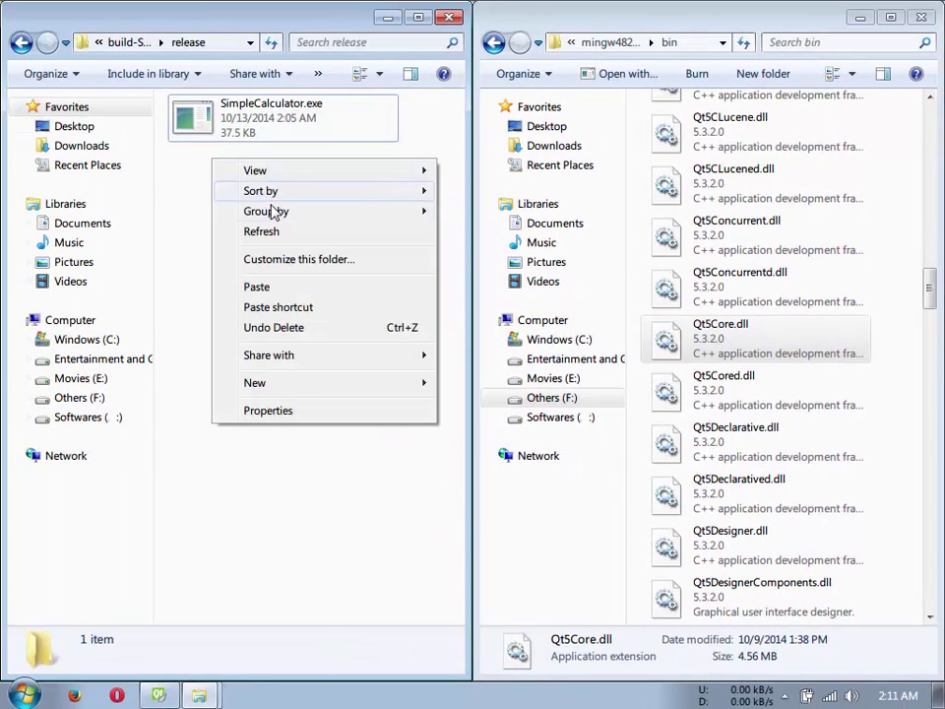
{"action": "left_click", "coordinate": [275, 288]}
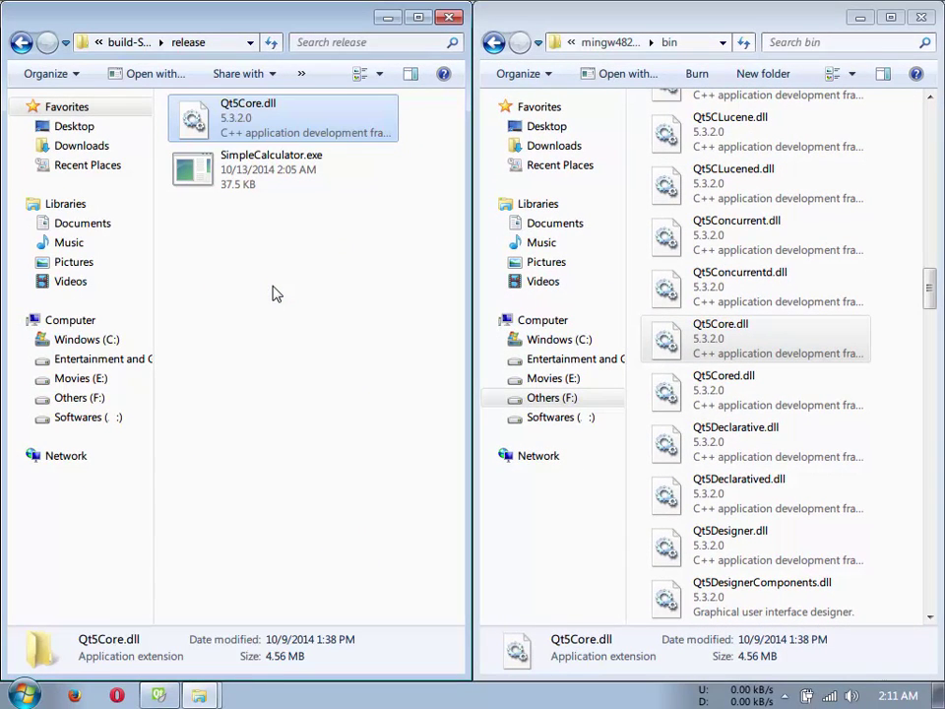
Step: Test-launch SimpleCalculator.exe twice, dismissing the first error dialog and moving the second one clear of the Qt bin folder window
{"action": "left_click", "coordinate": [227, 182]}
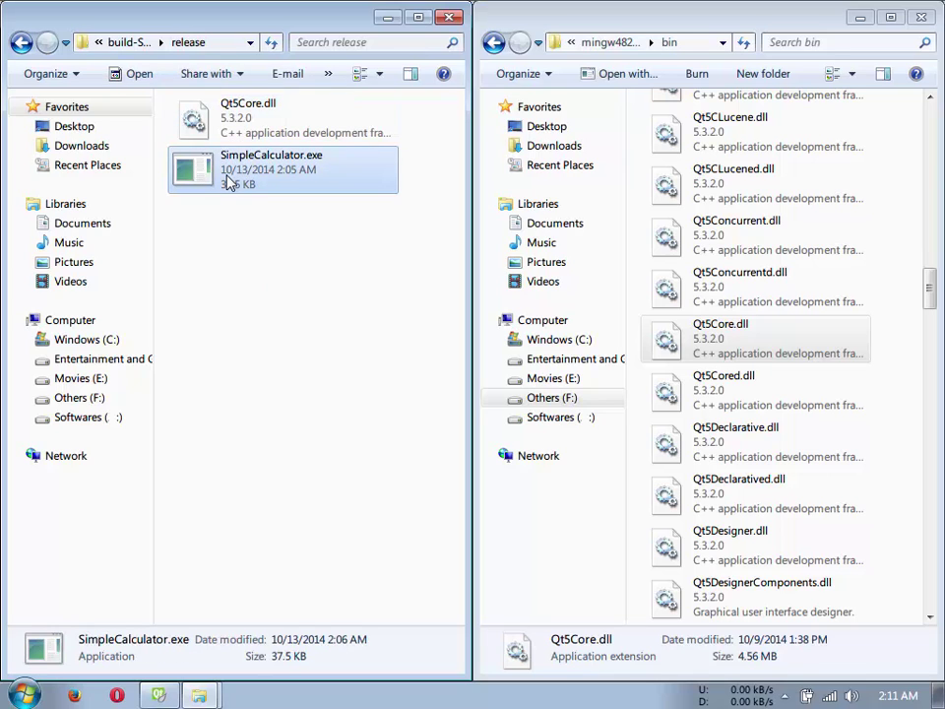
{"action": "double_click", "coordinate": [228, 182]}
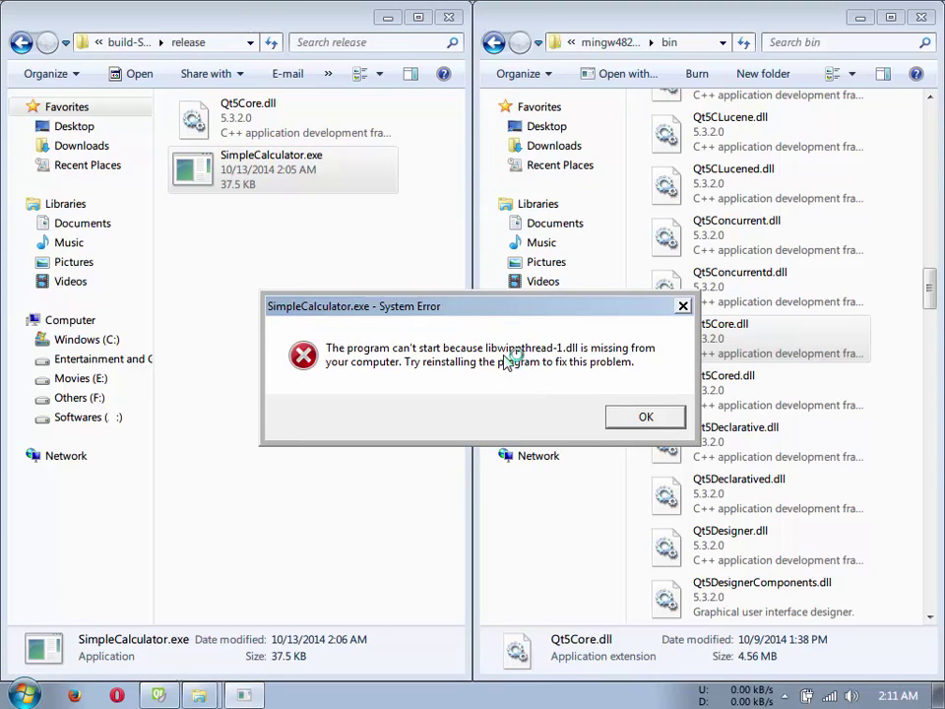
{"action": "left_click", "coordinate": [646, 417]}
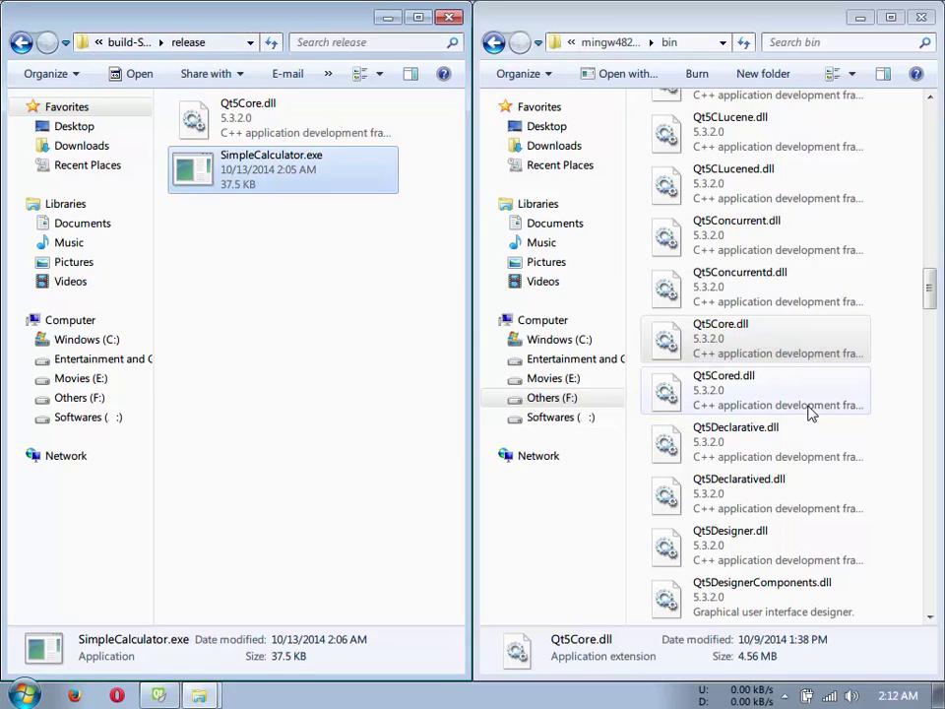
{"action": "double_click", "coordinate": [225, 175]}
{"action": "left_click_drag", "start_coordinate": [542, 300], "coordinate": [344, 299]}
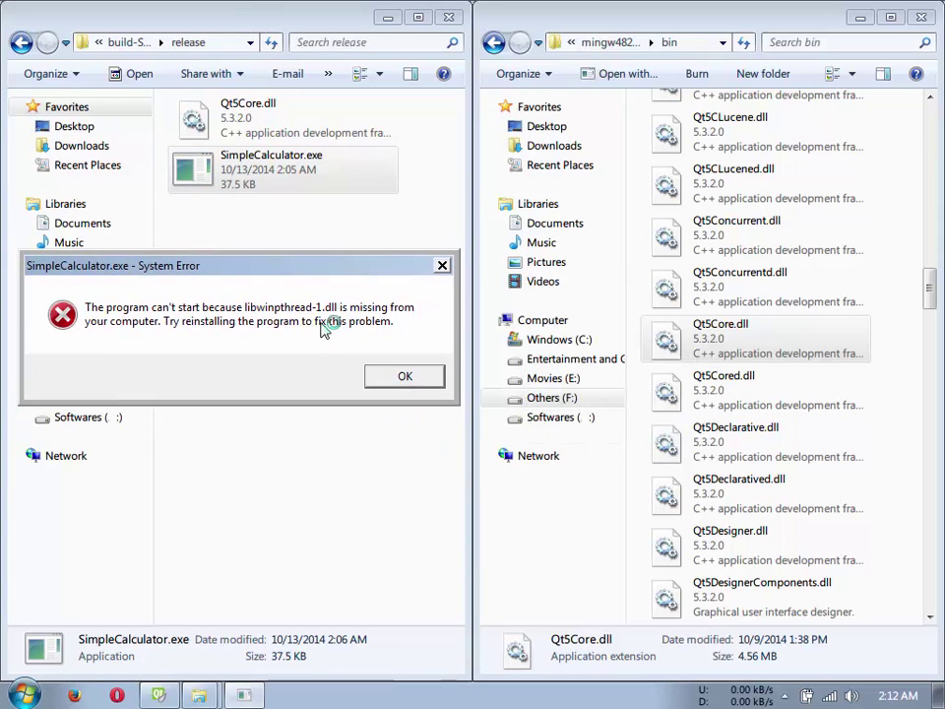
Step: Copy libwinpthread-1.dll from the Qt bin folder into the release folder and dismiss the error dialog
{"action": "left_click", "coordinate": [749, 445]}
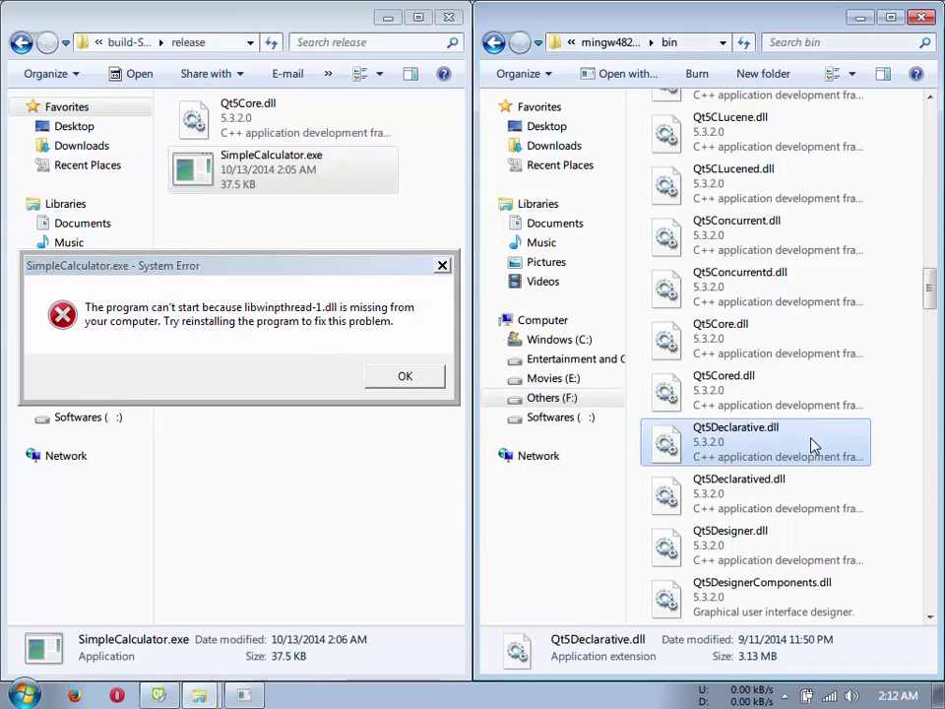
{"action": "type", "text": "libw"}
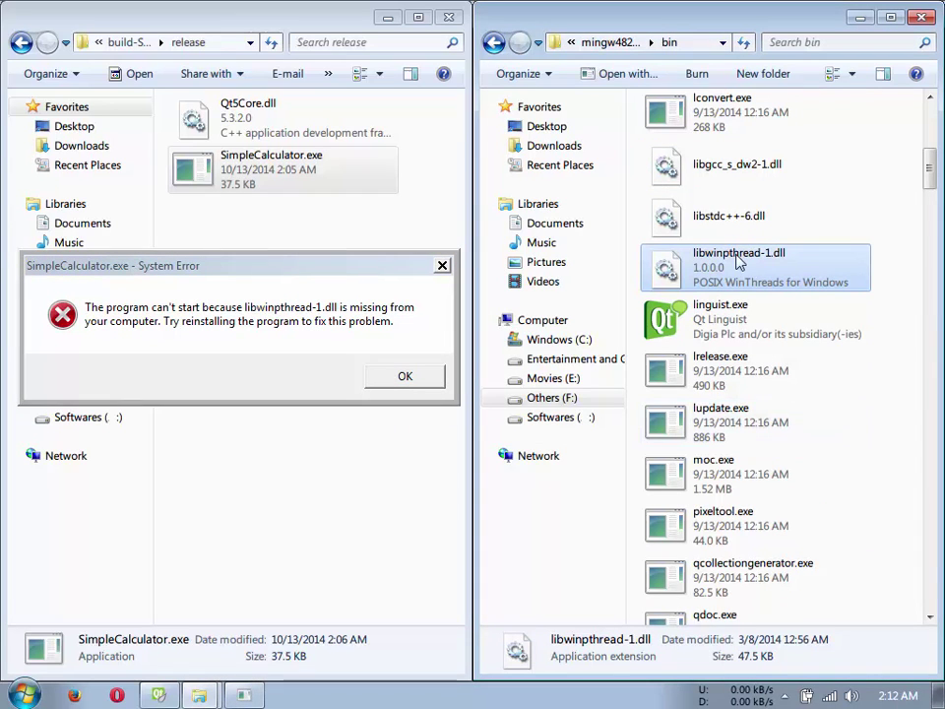
{"action": "right_click", "coordinate": [739, 261]}
{"action": "left_click", "coordinate": [772, 456]}
{"action": "right_click", "coordinate": [225, 217]}
{"action": "left_click", "coordinate": [275, 335]}
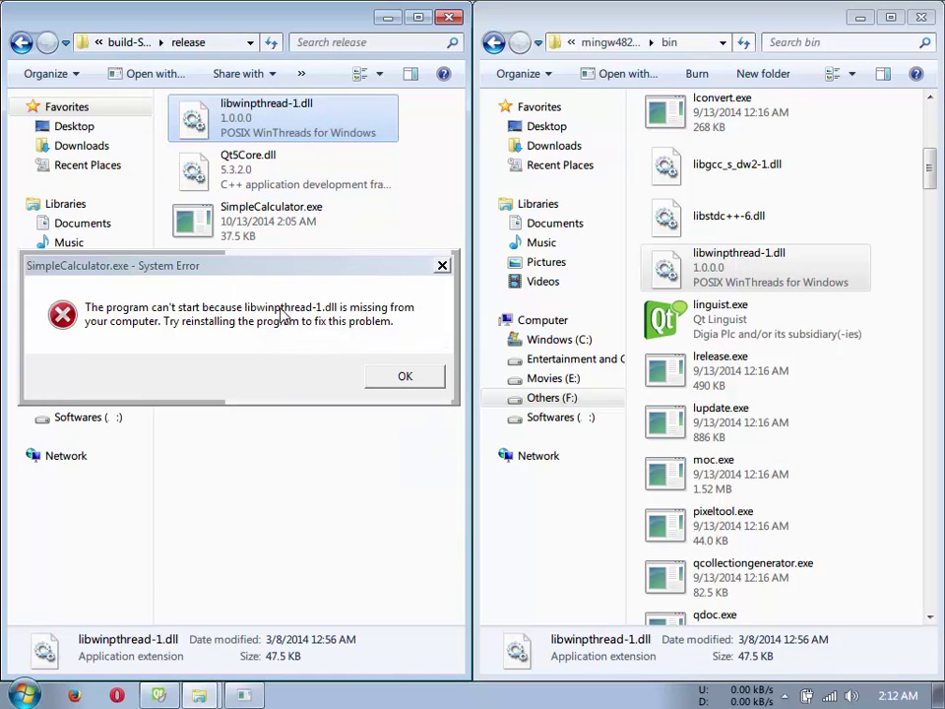
{"action": "left_click", "coordinate": [426, 381]}
Step: Test-launch SimpleCalculator.exe and copy libstdc++-6.dll from the Qt bin folder into the release folder
{"action": "double_click", "coordinate": [266, 223]}
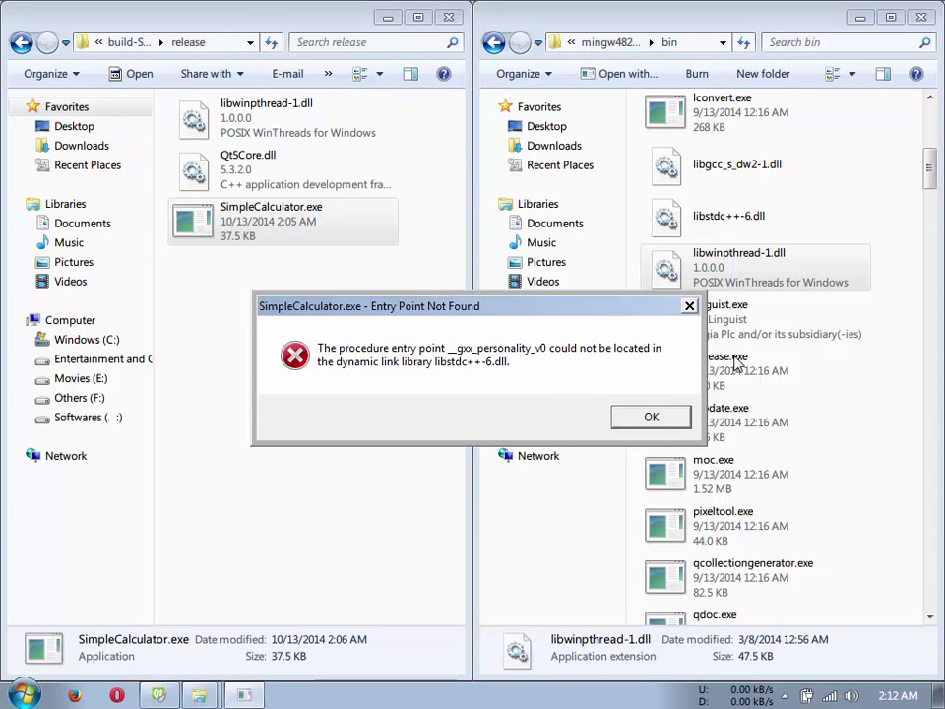
{"action": "left_click", "coordinate": [734, 364]}
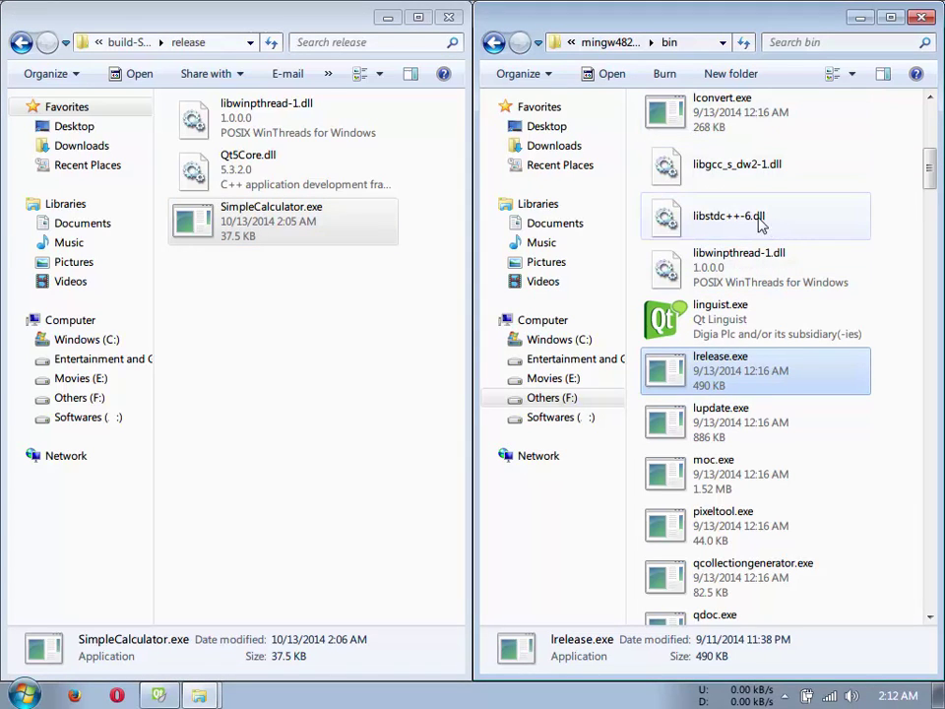
{"action": "left_click_drag", "start_coordinate": [764, 225], "coordinate": [264, 343]}
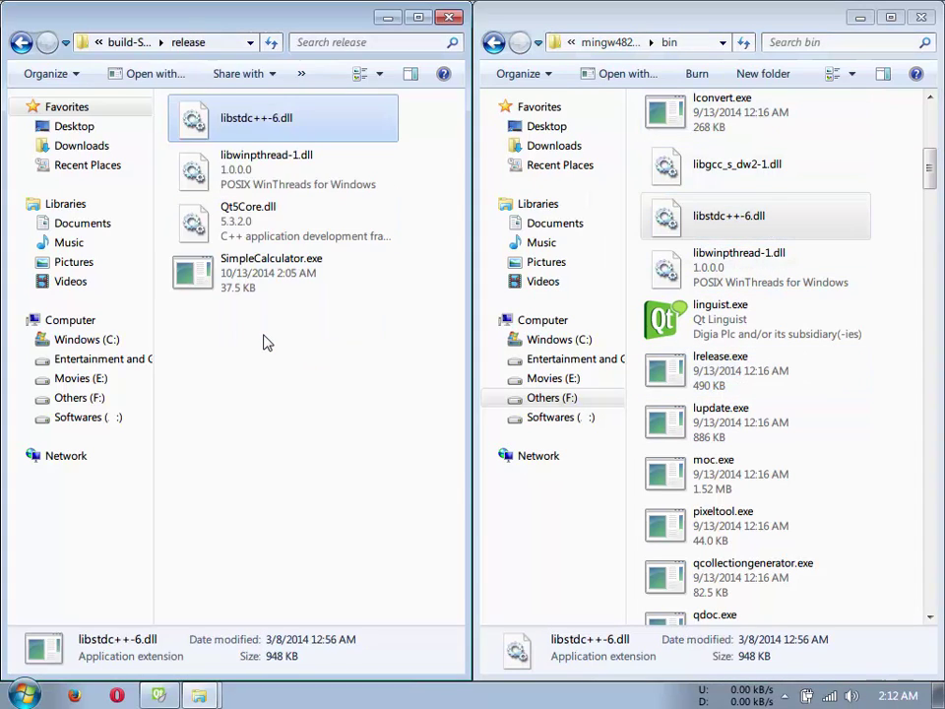
Step: Run SimpleCalculator.exe again, dismiss the error, and copy icuin52.dll from the Qt bin folder into the release folder
{"action": "right_click", "coordinate": [262, 268]}
{"action": "left_click", "coordinate": [354, 261]}
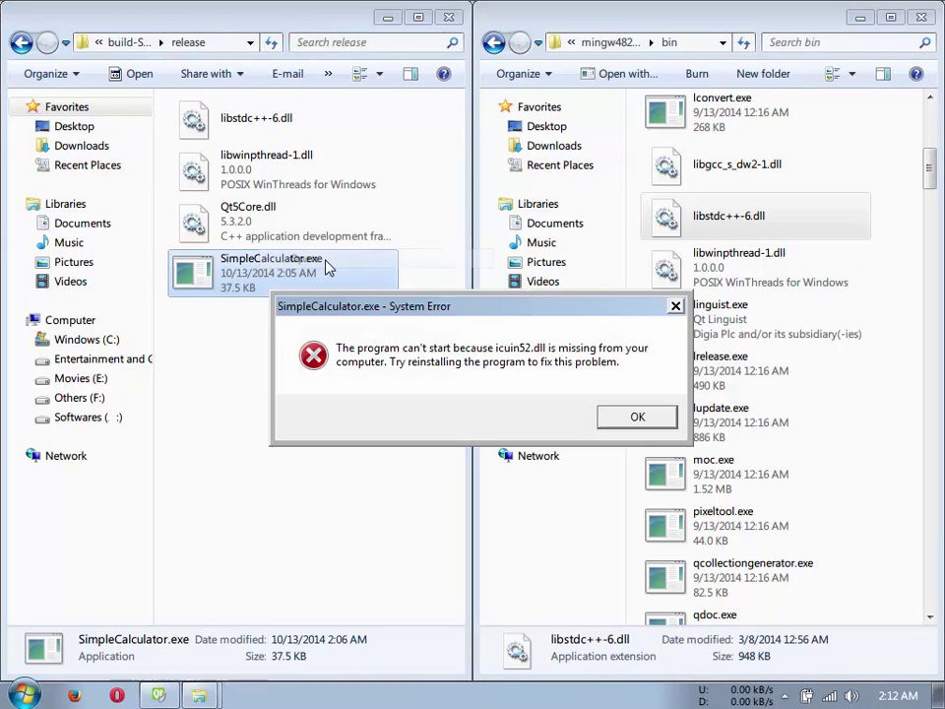
{"action": "left_click", "coordinate": [641, 419]}
{"action": "left_click", "coordinate": [769, 236]}
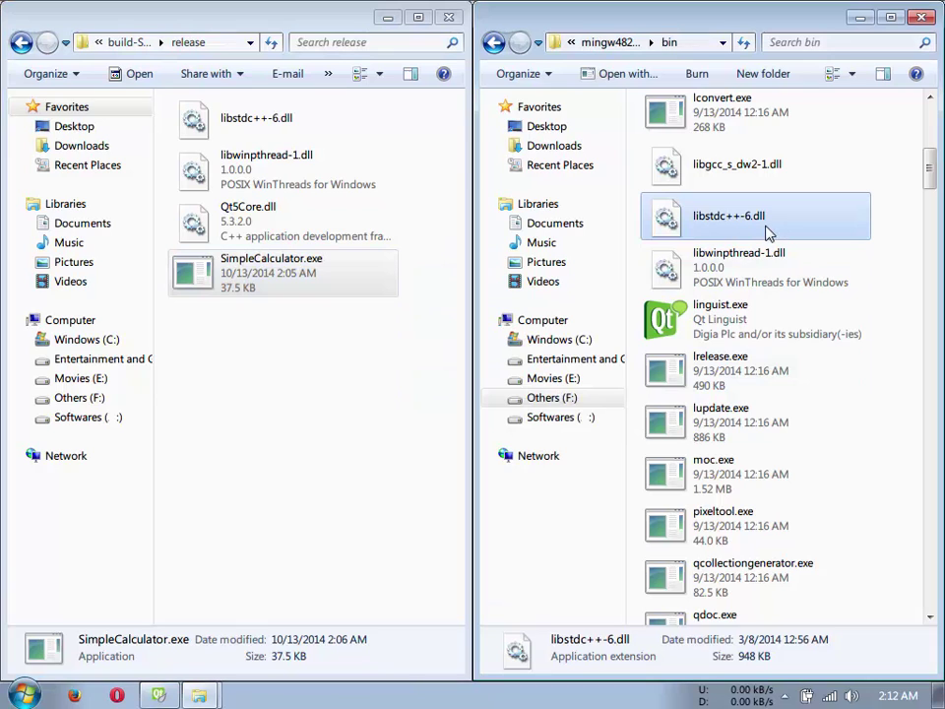
{"action": "type", "text": "icuin"}
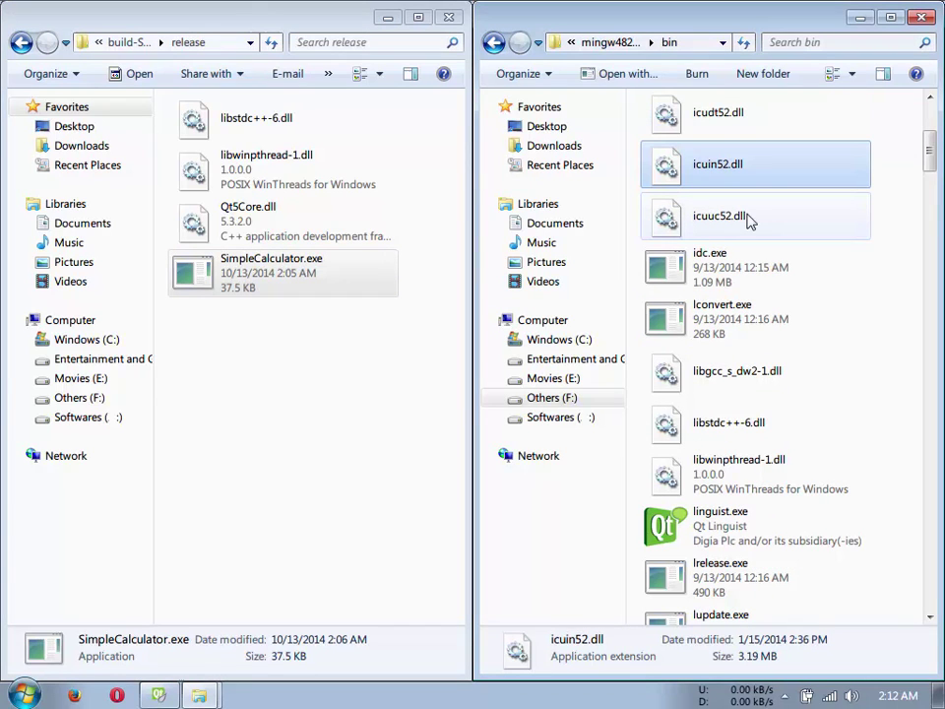
{"action": "left_click_drag", "start_coordinate": [753, 178], "coordinate": [290, 467]}
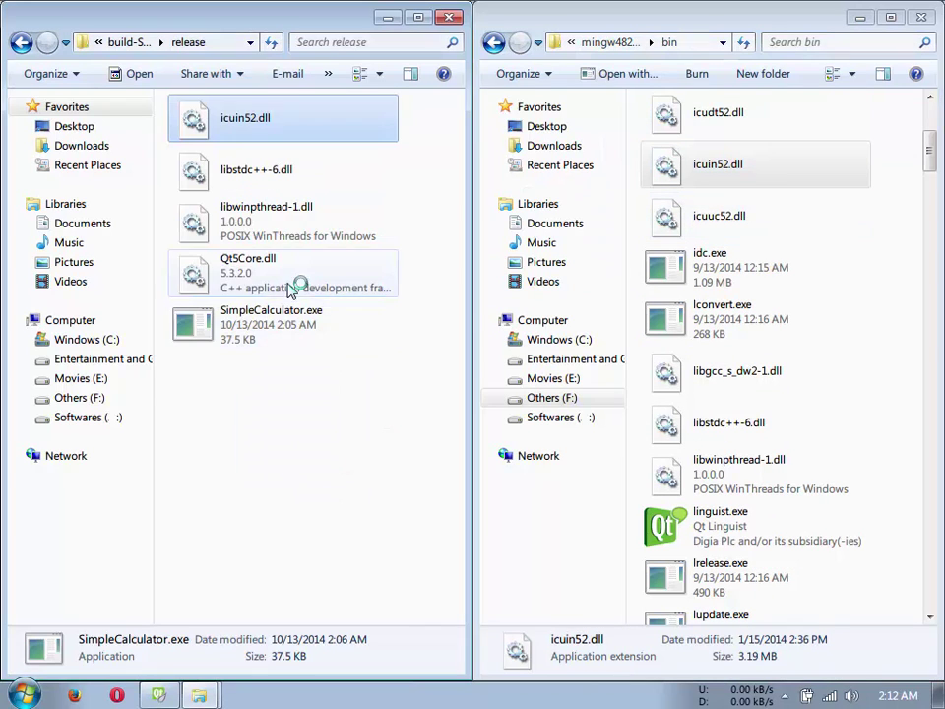
Step: Retest SimpleCalculator.exe and copy icuuc52.dll from the Qt bin folder into the release folder
{"action": "double_click", "coordinate": [270, 338]}
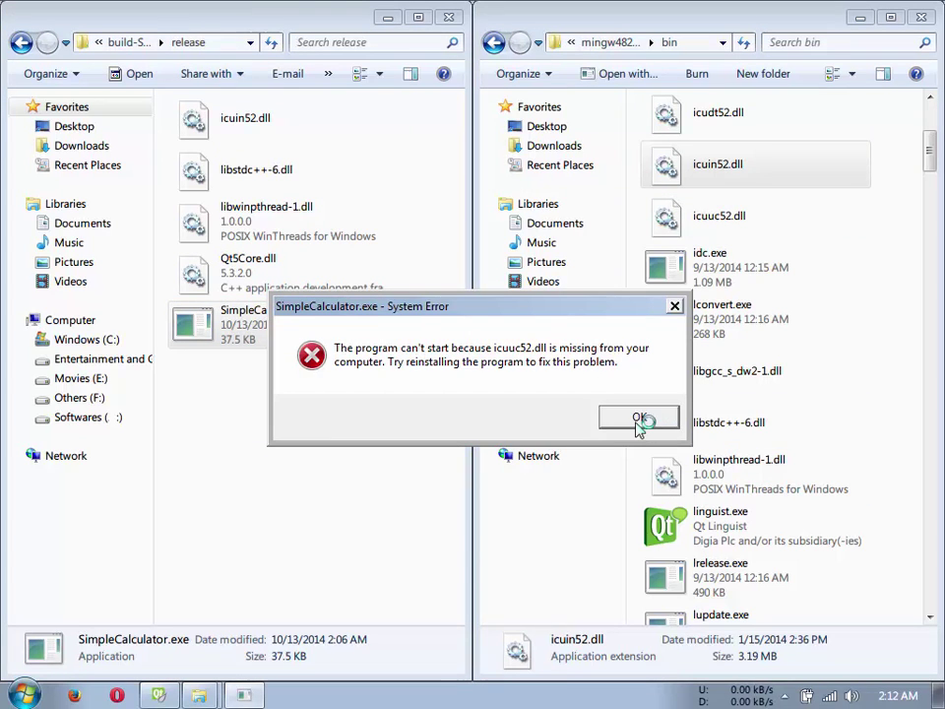
{"action": "left_click", "coordinate": [646, 418]}
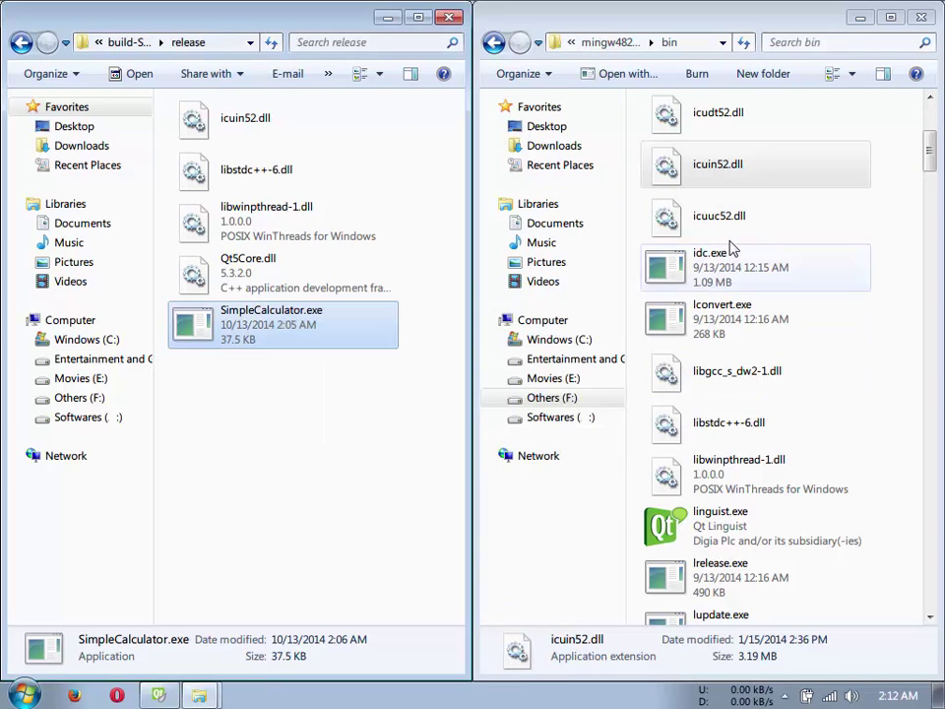
{"action": "left_click_drag", "start_coordinate": [736, 215], "coordinate": [375, 363]}
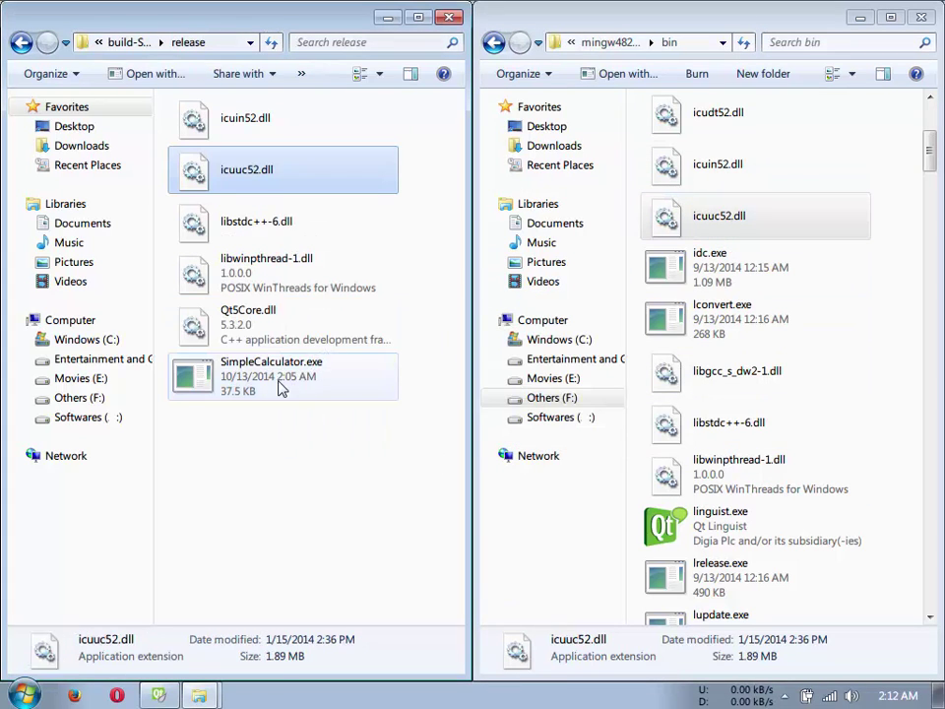
Step: Launch SimpleCalculator.exe once more and copy icudt52.dll from the Qt bin folder into the release folder
{"action": "double_click", "coordinate": [280, 387]}
{"action": "left_click", "coordinate": [635, 415]}
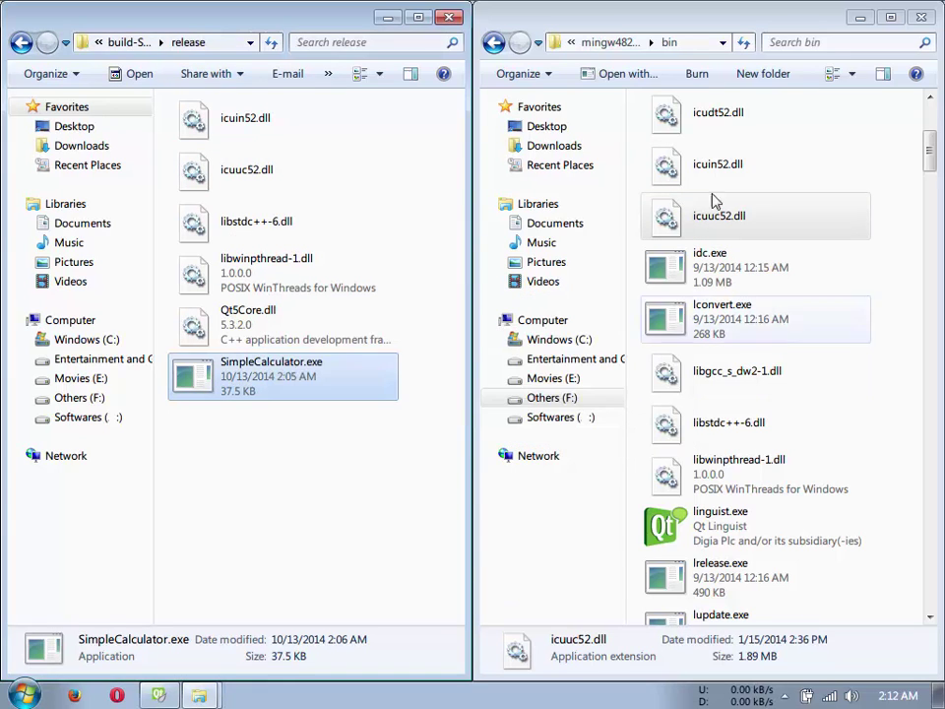
{"action": "left_click_drag", "start_coordinate": [718, 115], "coordinate": [270, 415]}
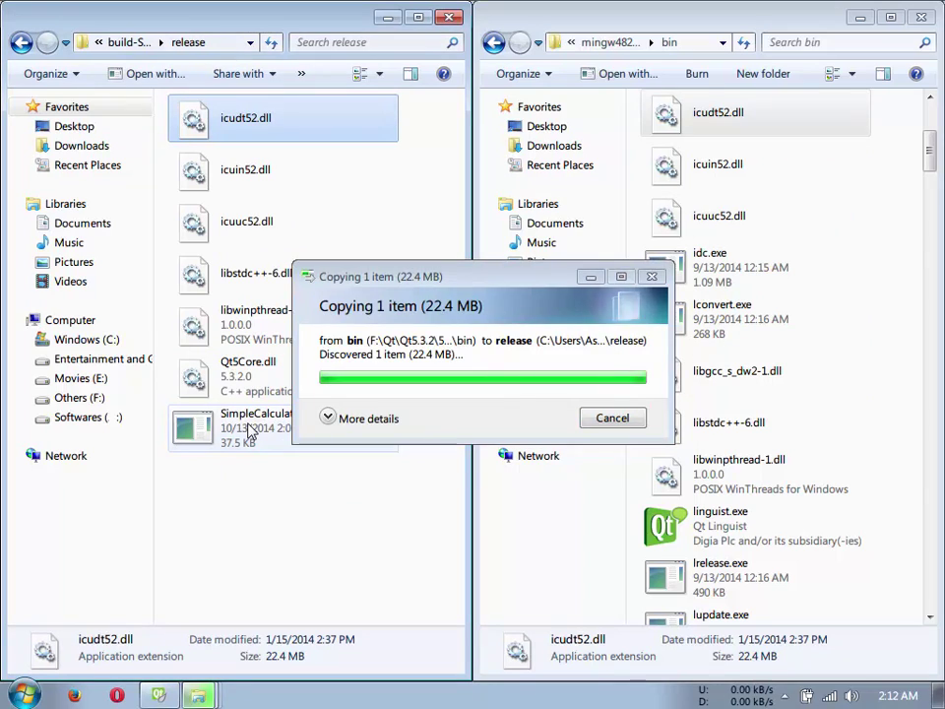
Step: Test whether SimpleCalculator.exe starts with the copied DLLs, dismissing the error dialog
{"action": "left_click", "coordinate": [248, 441]}
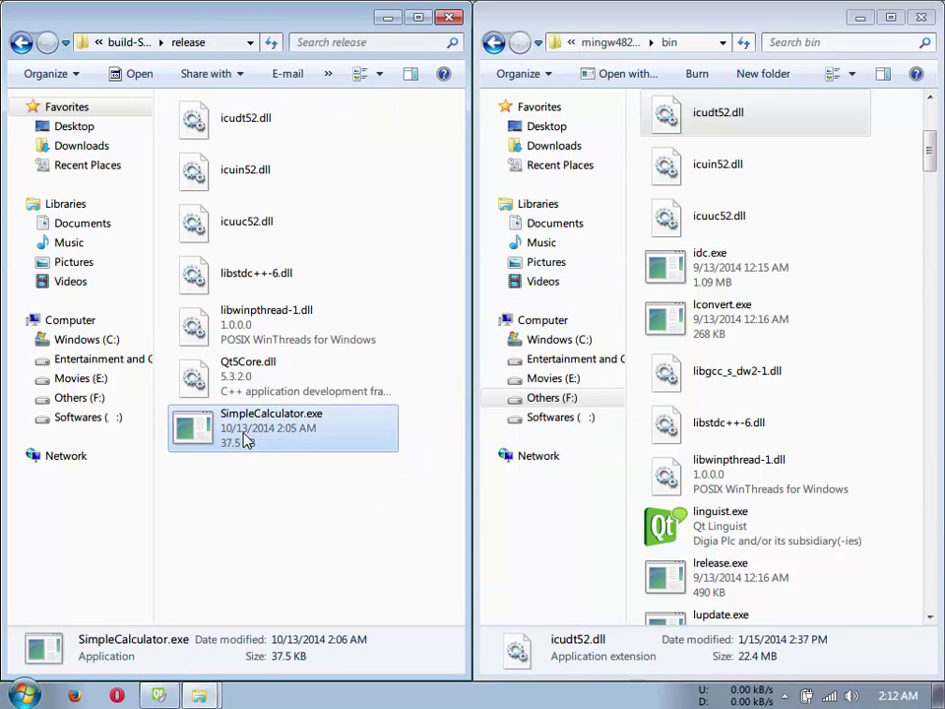
{"action": "double_click", "coordinate": [248, 441]}
{"action": "left_click", "coordinate": [676, 417]}
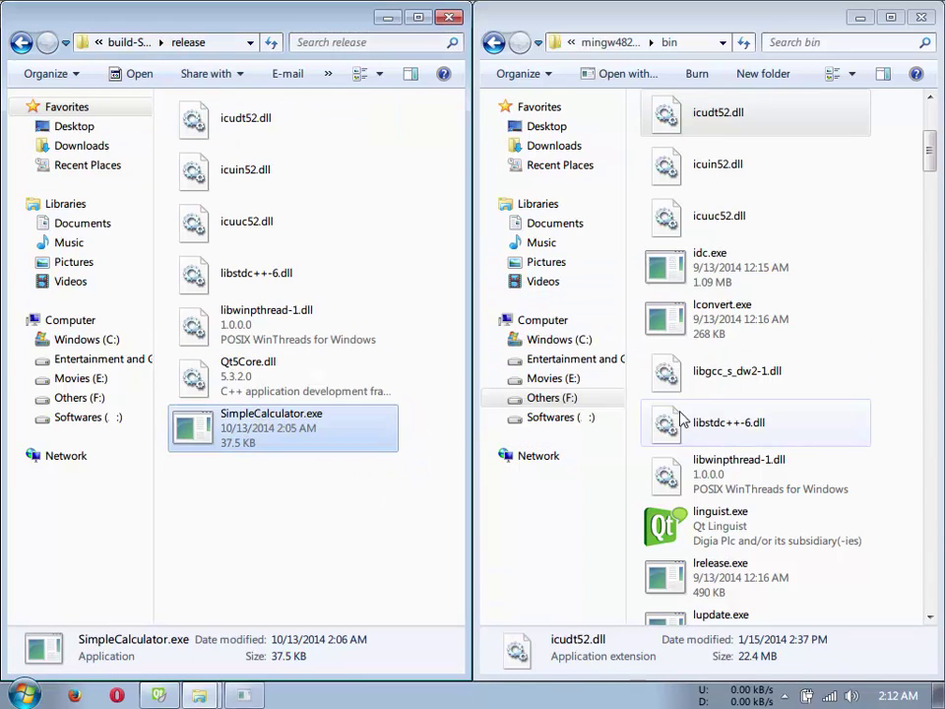
Step: Find Qt5Widgets.dll in the Qt bin folder and copy it into the release folder
{"action": "left_click", "coordinate": [694, 423]}
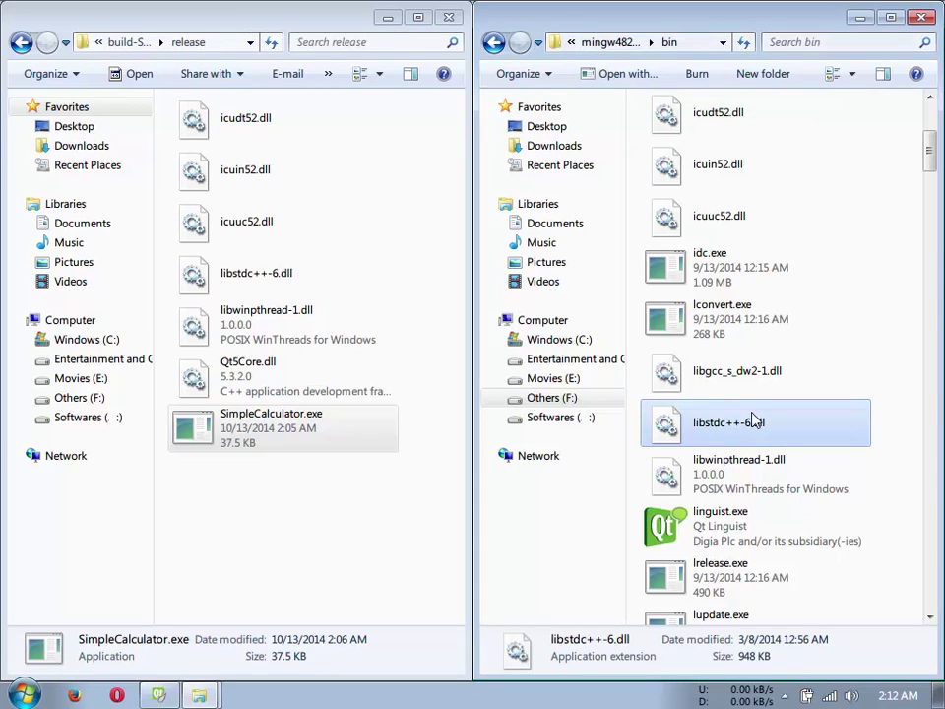
{"action": "type", "text": "qtw"}
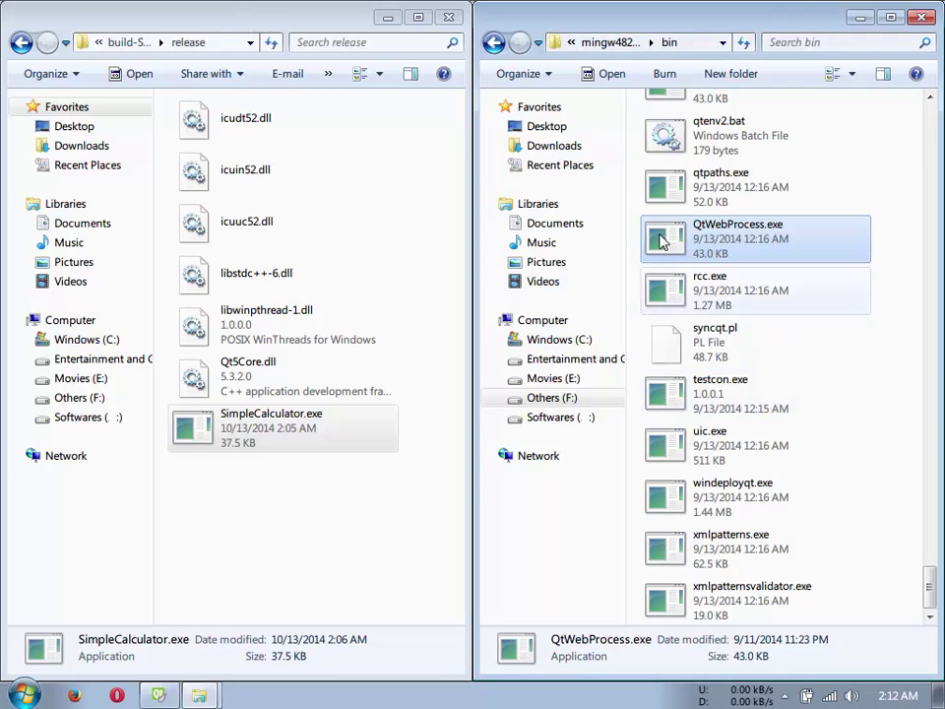
{"action": "scroll", "coordinate": [680, 241], "scroll_direction": "up", "scroll_amount": 10}
{"action": "left_click", "coordinate": [740, 236]}
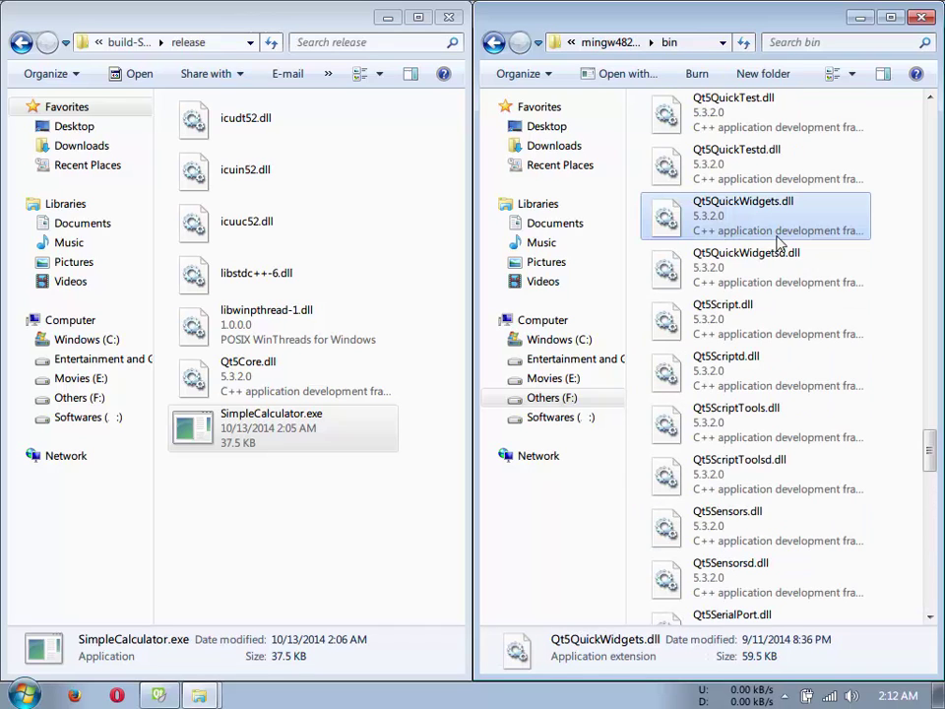
{"action": "scroll", "coordinate": [816, 326], "scroll_direction": "up", "scroll_amount": 3}
{"action": "scroll", "coordinate": [813, 295], "scroll_direction": "up", "scroll_amount": 4}
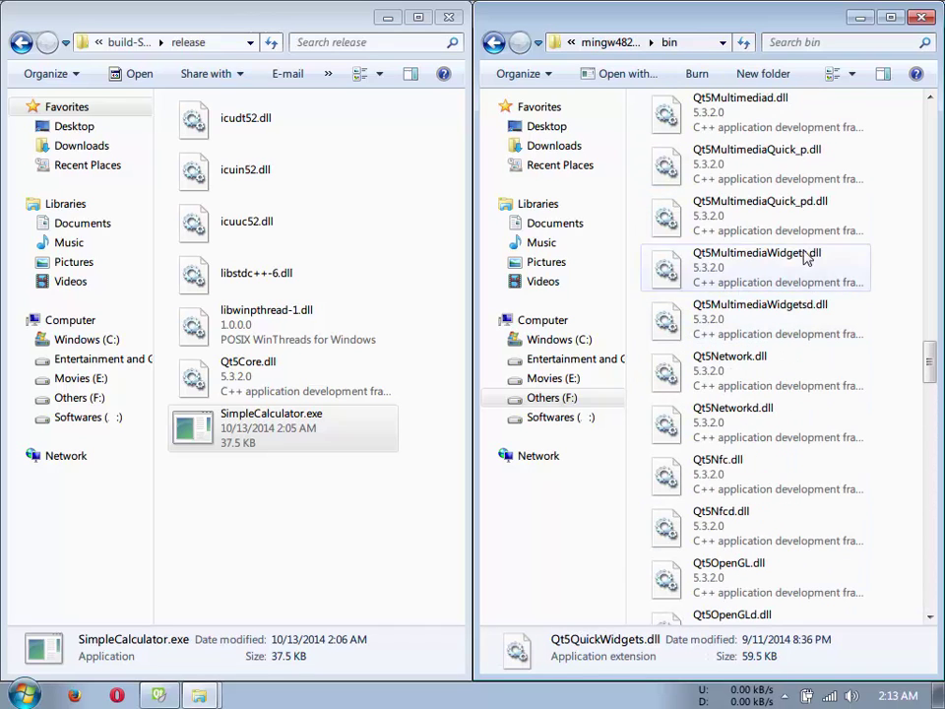
{"action": "left_click", "coordinate": [800, 234]}
{"action": "type", "text": "qt5wi"}
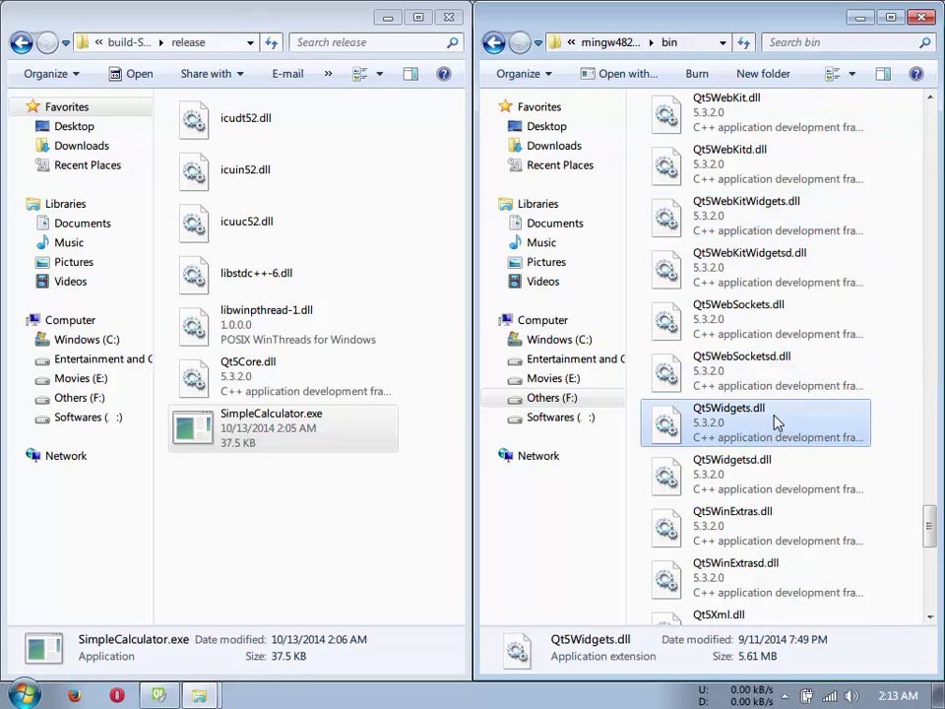
{"action": "left_click_drag", "start_coordinate": [774, 424], "coordinate": [350, 521]}
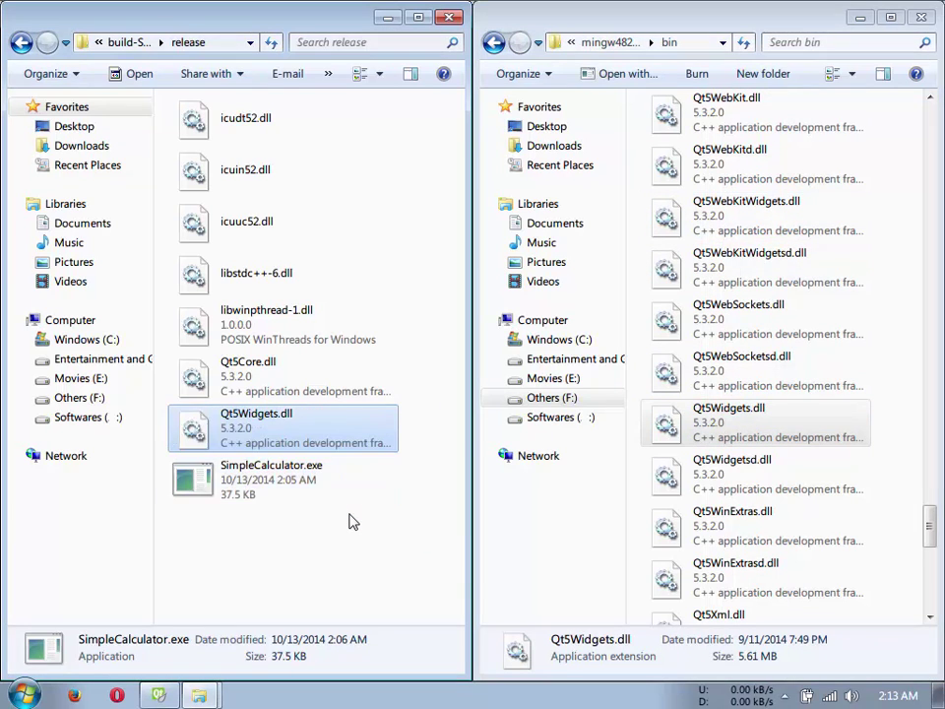
Step: Run SimpleCalculator.exe again, dismiss the error, and copy Qt5Gui.dll from the Qt bin folder into the release folder
{"action": "double_click", "coordinate": [284, 468]}
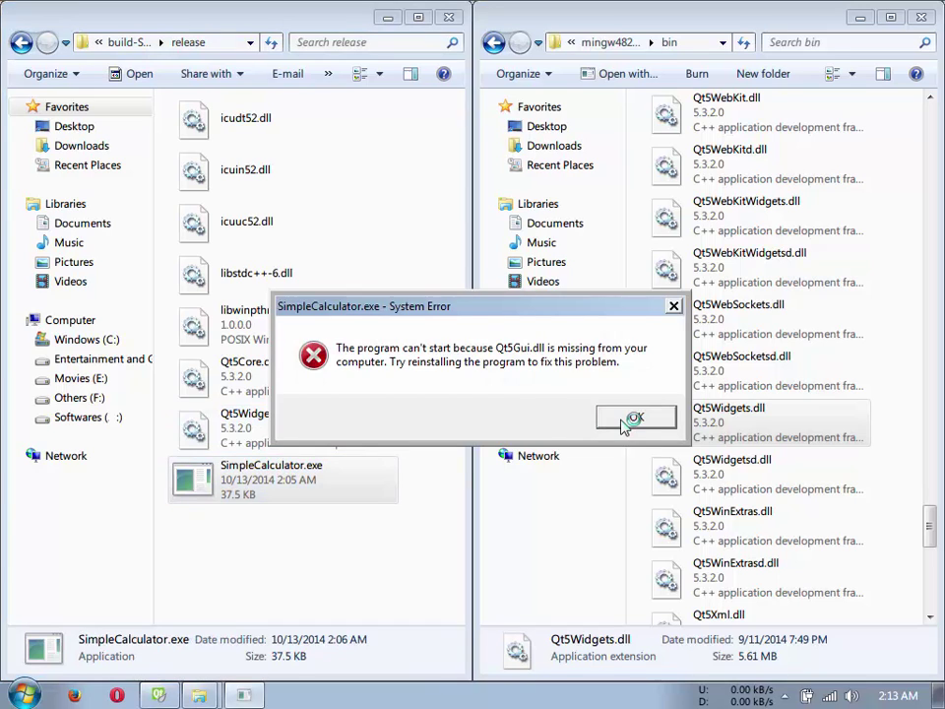
{"action": "left_click", "coordinate": [635, 417]}
{"action": "left_click", "coordinate": [767, 414]}
{"action": "key", "text": "Down"}
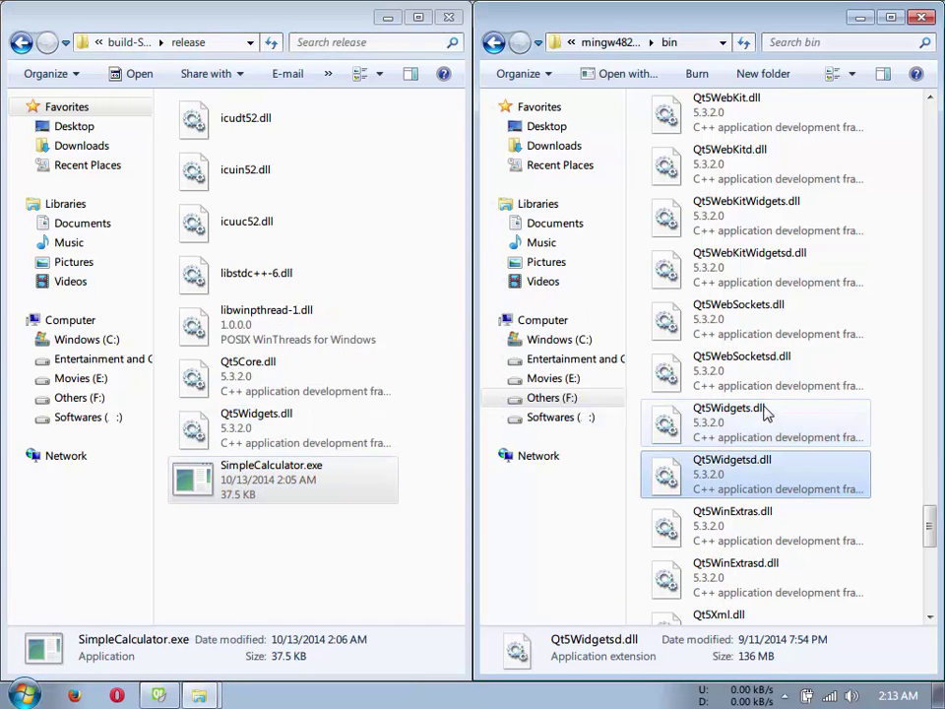
{"action": "type", "text": "qt5gui"}
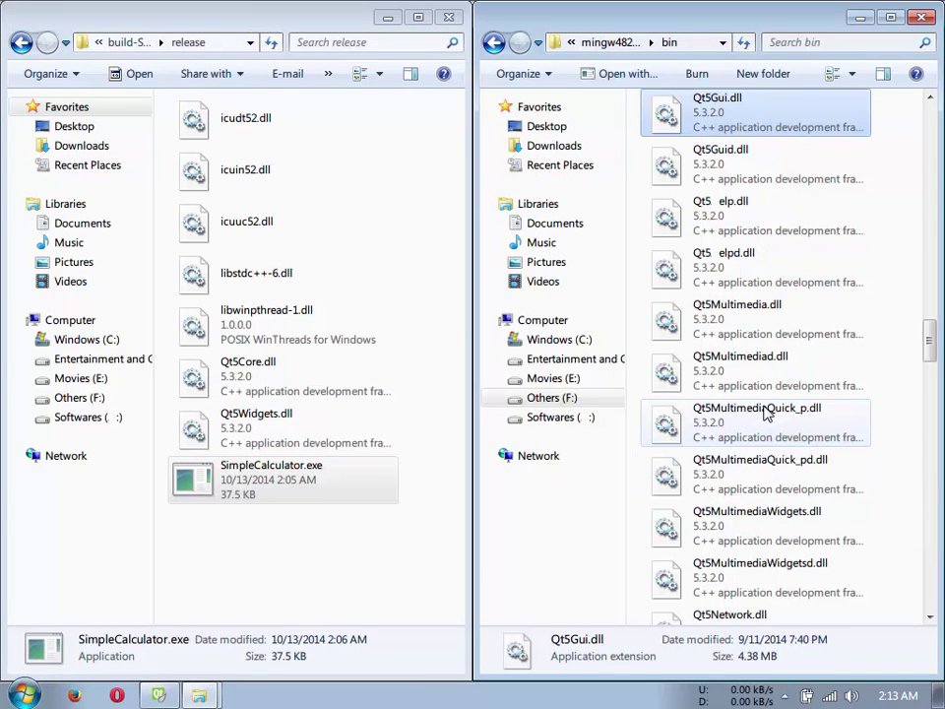
{"action": "left_click_drag", "start_coordinate": [749, 113], "coordinate": [242, 565]}
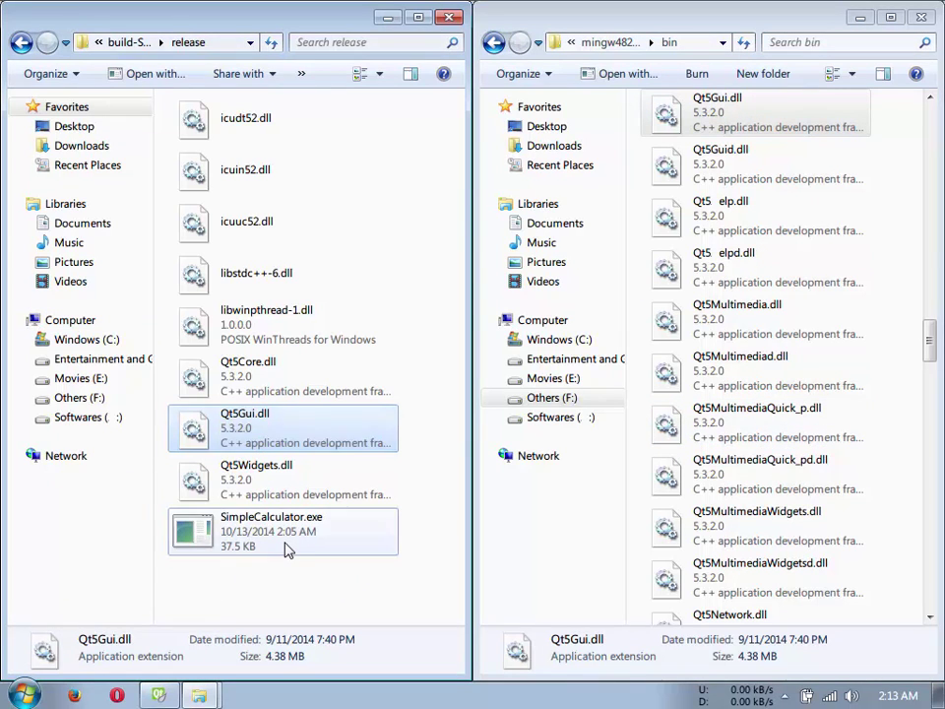
Step: Launch SimpleCalculator.exe, try the addition and multiplication operators, enter 34 as Number 1, and close the calculator
{"action": "double_click", "coordinate": [285, 548]}
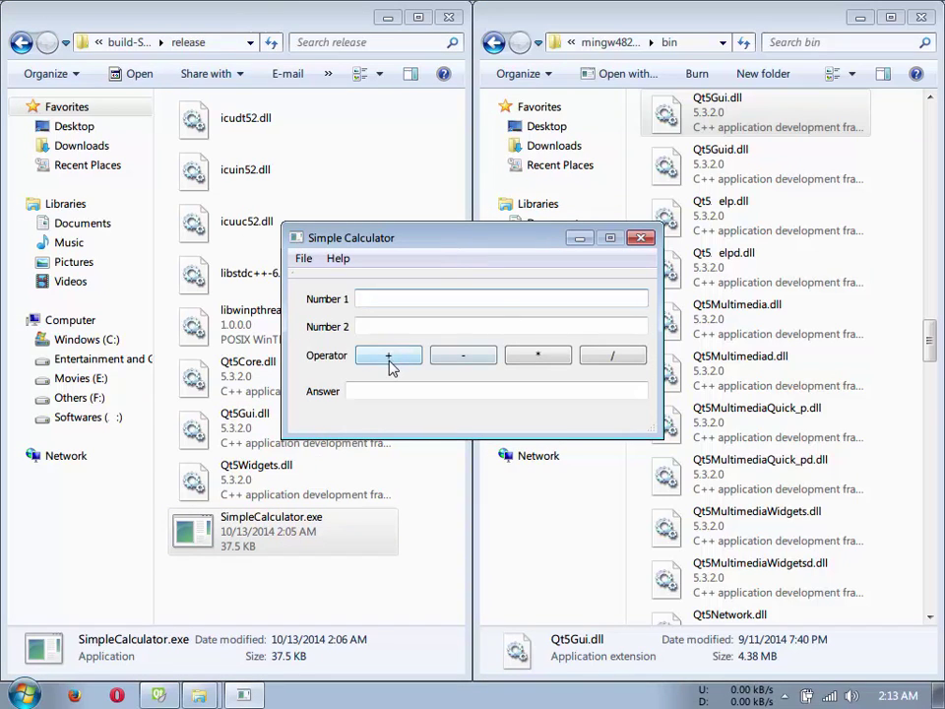
{"action": "left_click", "coordinate": [420, 358]}
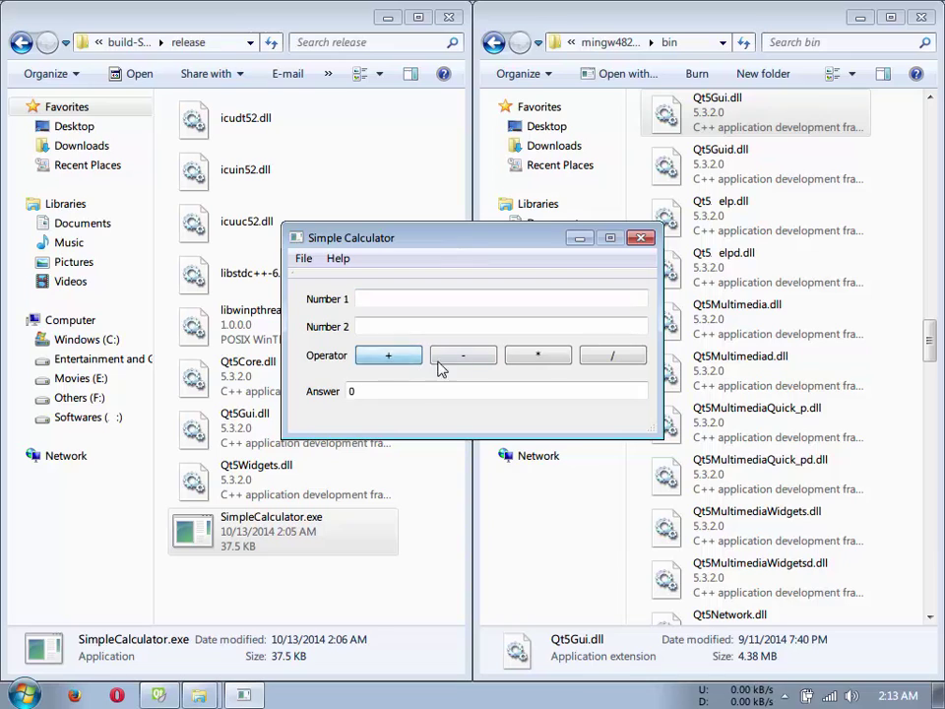
{"action": "left_click", "coordinate": [526, 359]}
{"action": "left_click", "coordinate": [428, 305]}
{"action": "type", "text": "34"}
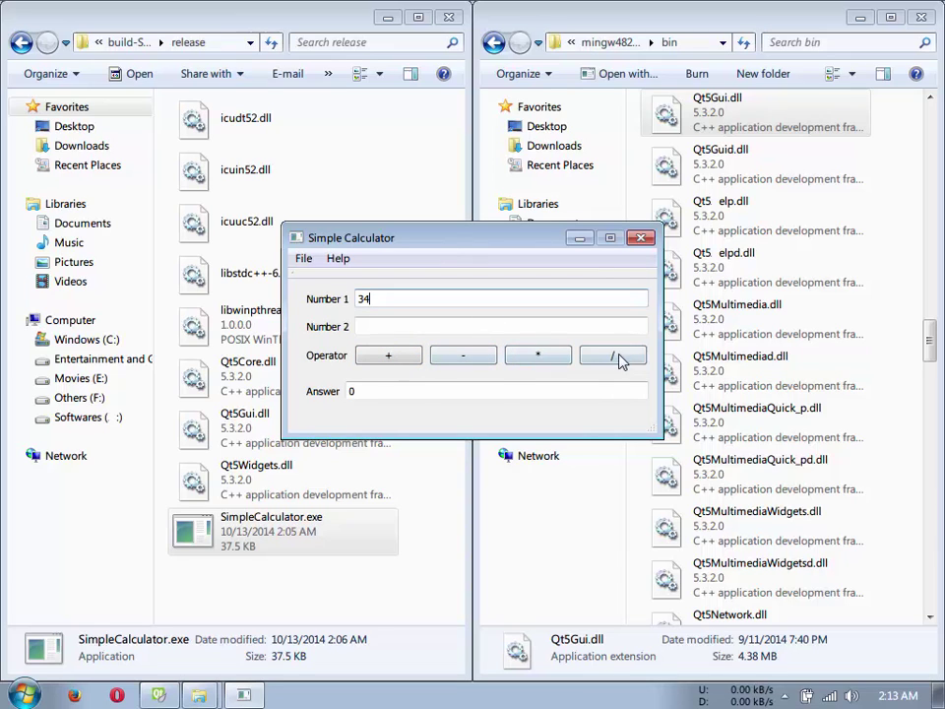
{"action": "key", "text": "alt+F4"}
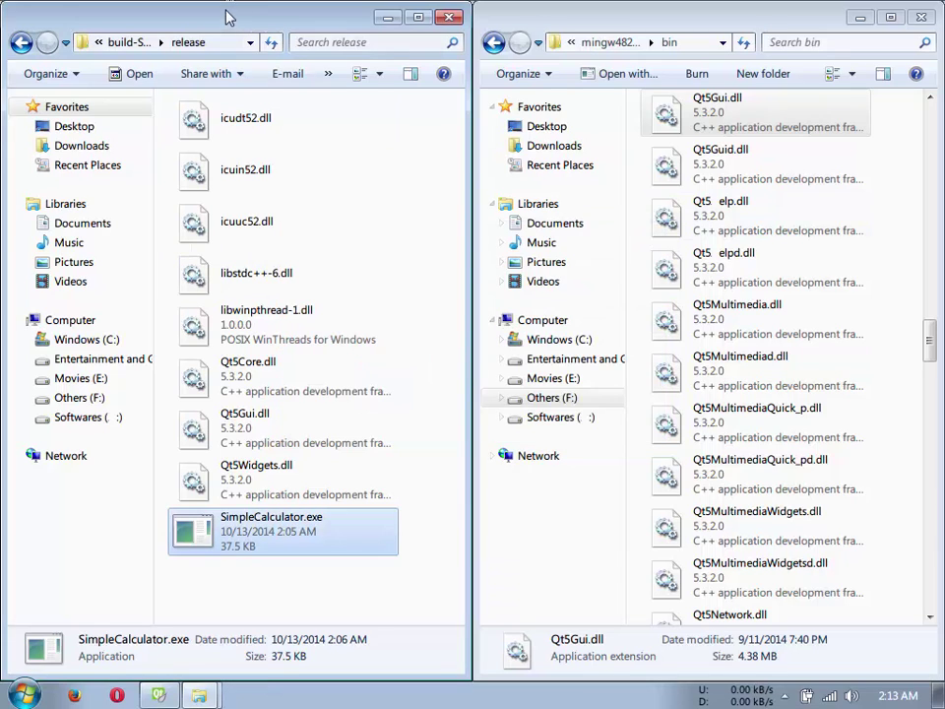
Step: Maximize the release folder window and highlight all the DLLs together with SimpleCalculator.exe
{"action": "left_click_drag", "start_coordinate": [226, 20], "coordinate": [462, 2]}
{"action": "left_click", "coordinate": [829, 270]}
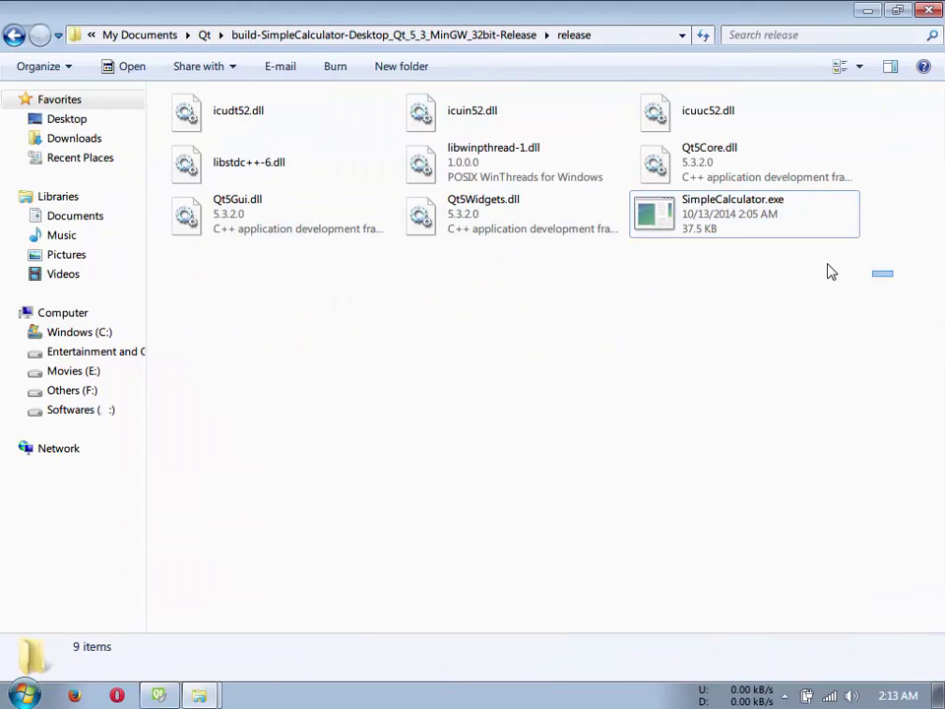
{"action": "left_click_drag", "start_coordinate": [893, 276], "coordinate": [158, 98]}
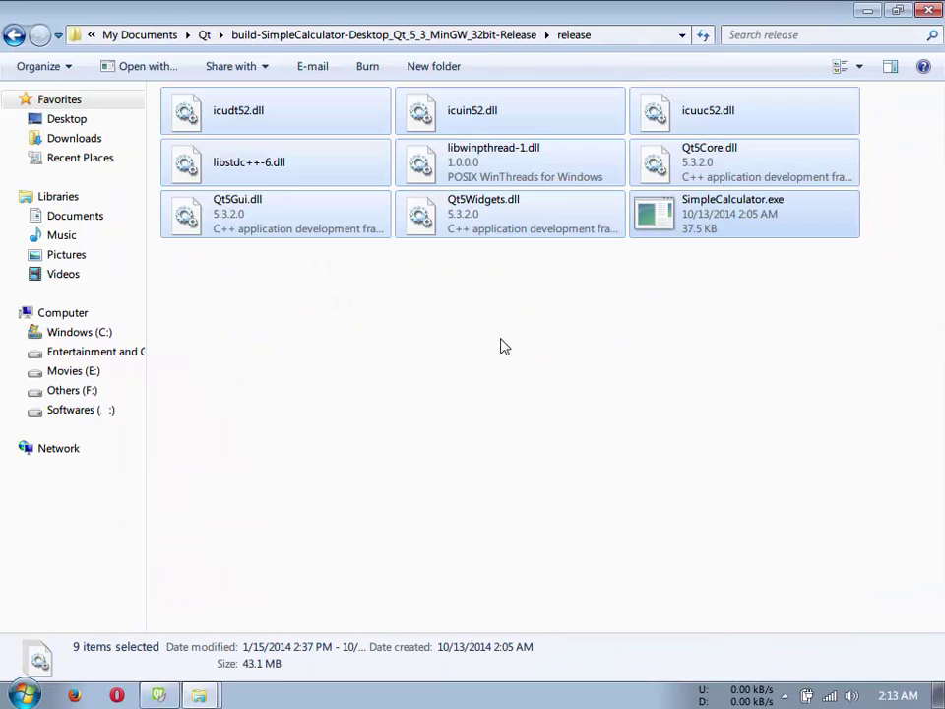
{"action": "left_click", "coordinate": [925, 281]}
{"action": "left_click_drag", "start_coordinate": [845, 285], "coordinate": [213, 105]}
Step: Archive all the DLLs and SimpleCalculator.exe into release.rar with WinRAR, using RAR format and the Best compression method
{"action": "left_click", "coordinate": [880, 284]}
{"action": "left_click_drag", "start_coordinate": [892, 281], "coordinate": [211, 98]}
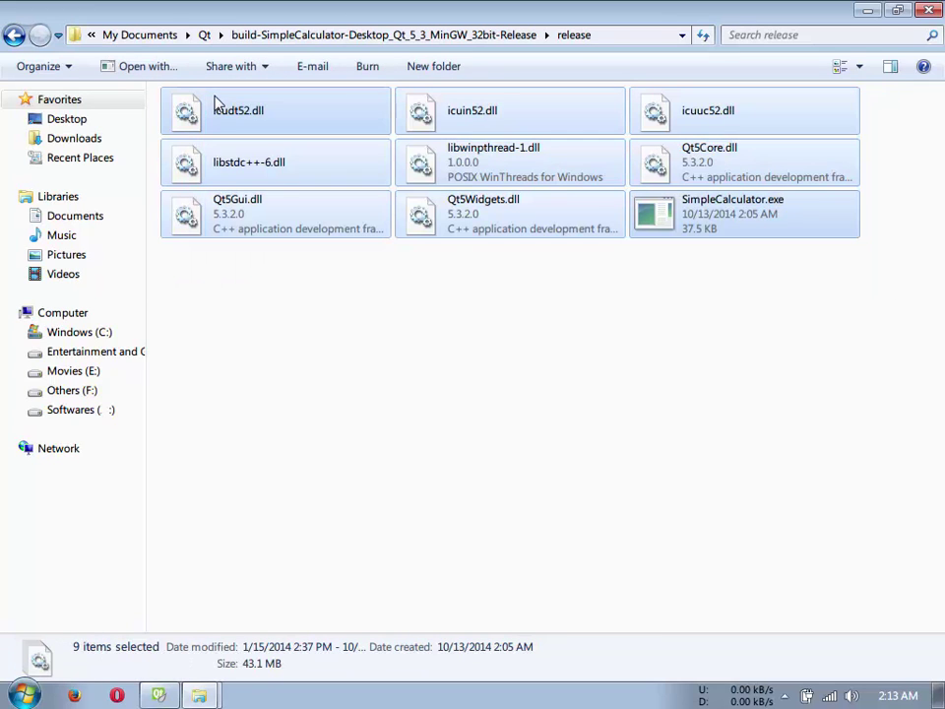
{"action": "right_click", "coordinate": [215, 96]}
{"action": "mouse_move", "coordinate": [338, 207]}
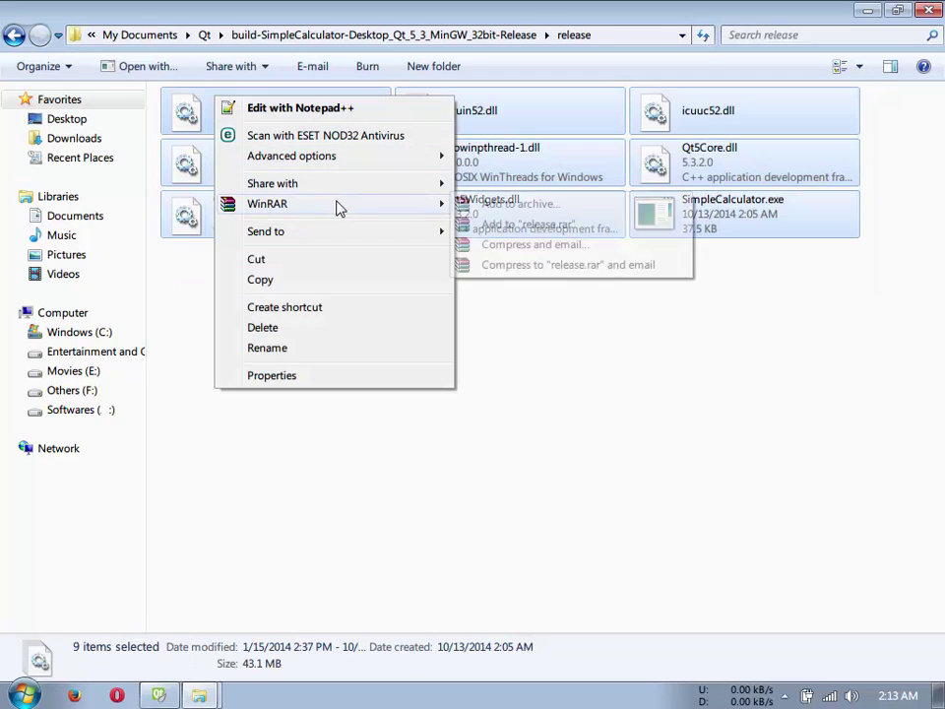
{"action": "left_click", "coordinate": [485, 209]}
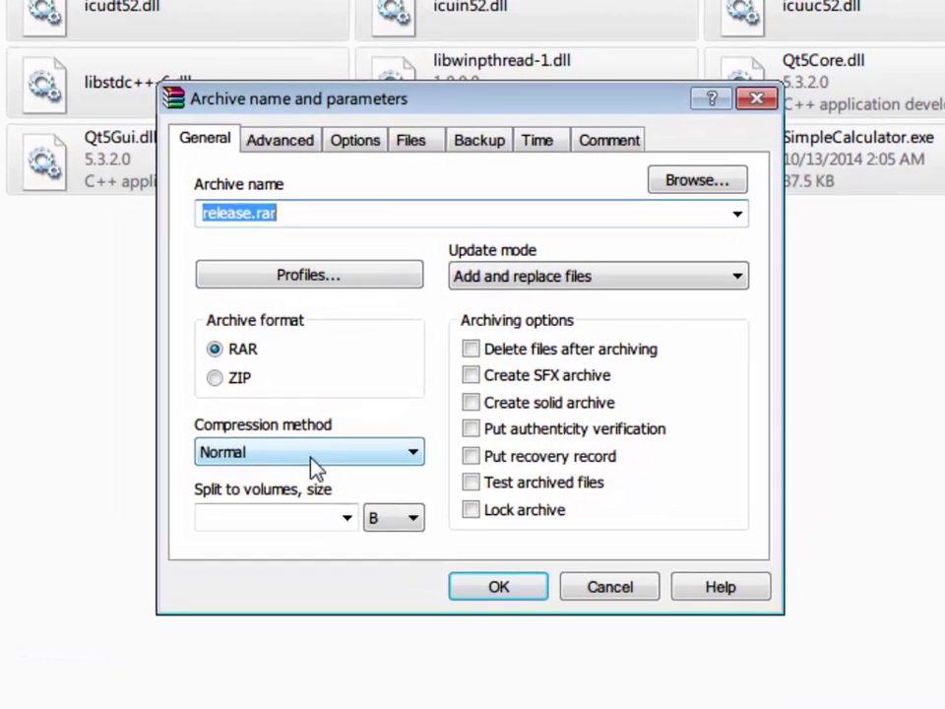
{"action": "left_click", "coordinate": [364, 413]}
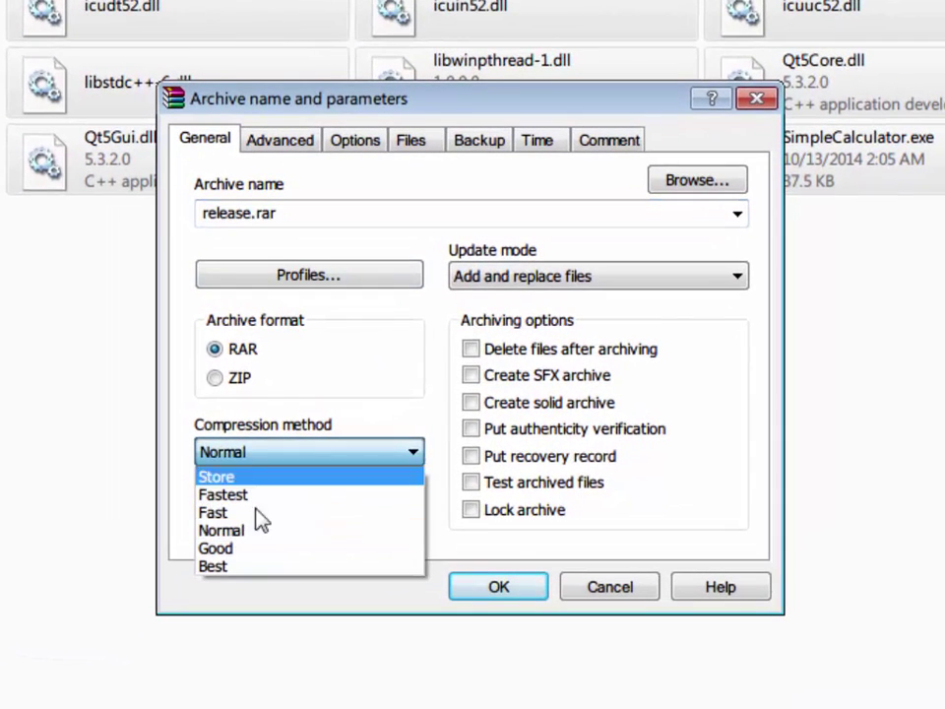
{"action": "left_click", "coordinate": [255, 571]}
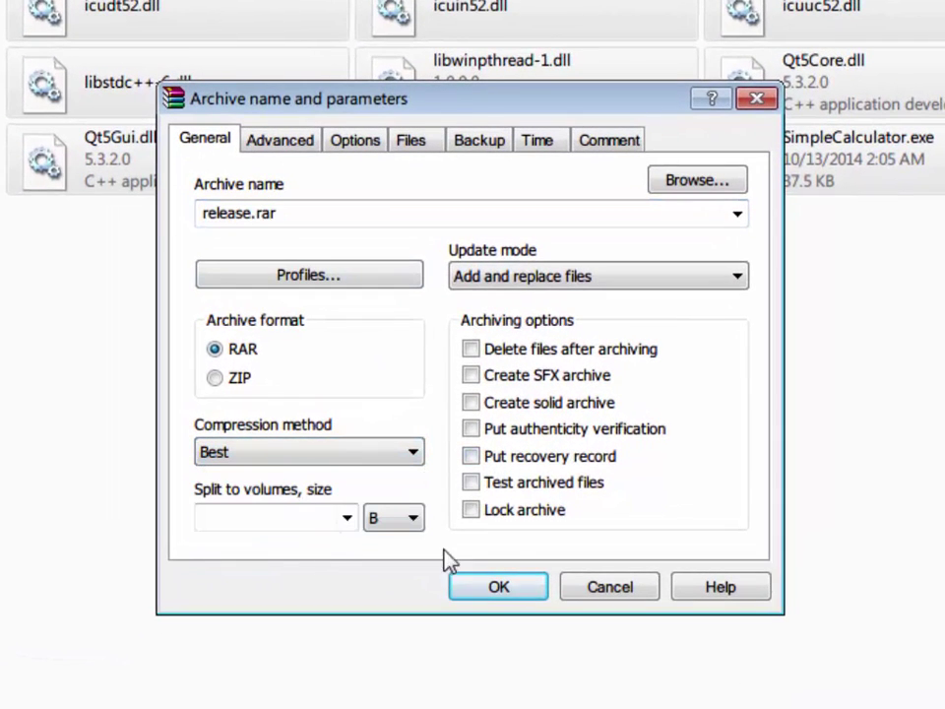
{"action": "left_click", "coordinate": [519, 590]}
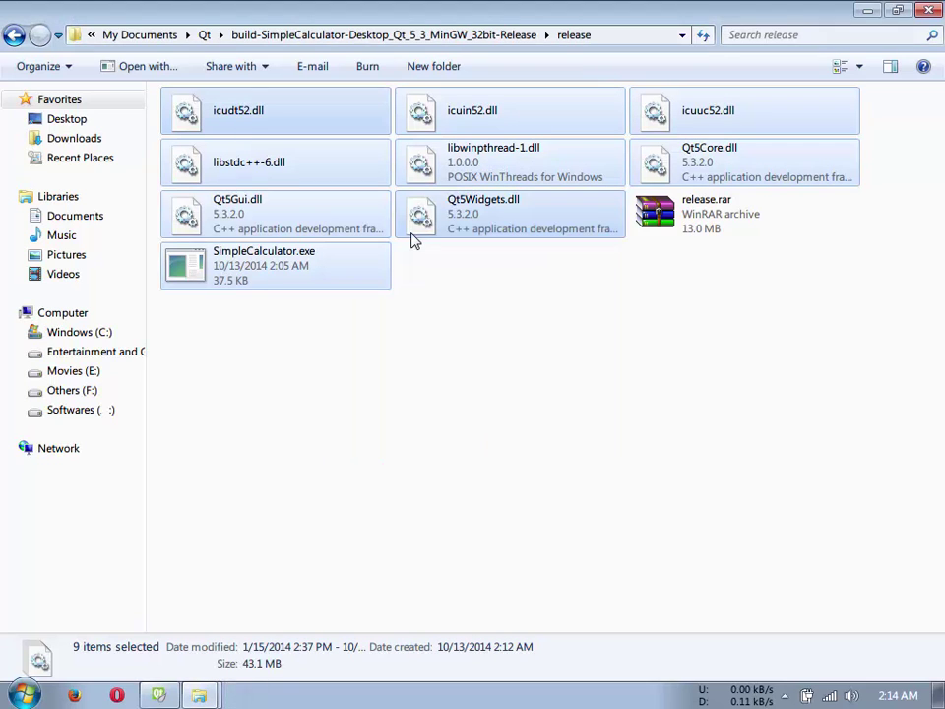
Step: Open release.rar in WinRAR to check the packed files, and close the archive window
{"action": "left_click", "coordinate": [750, 218]}
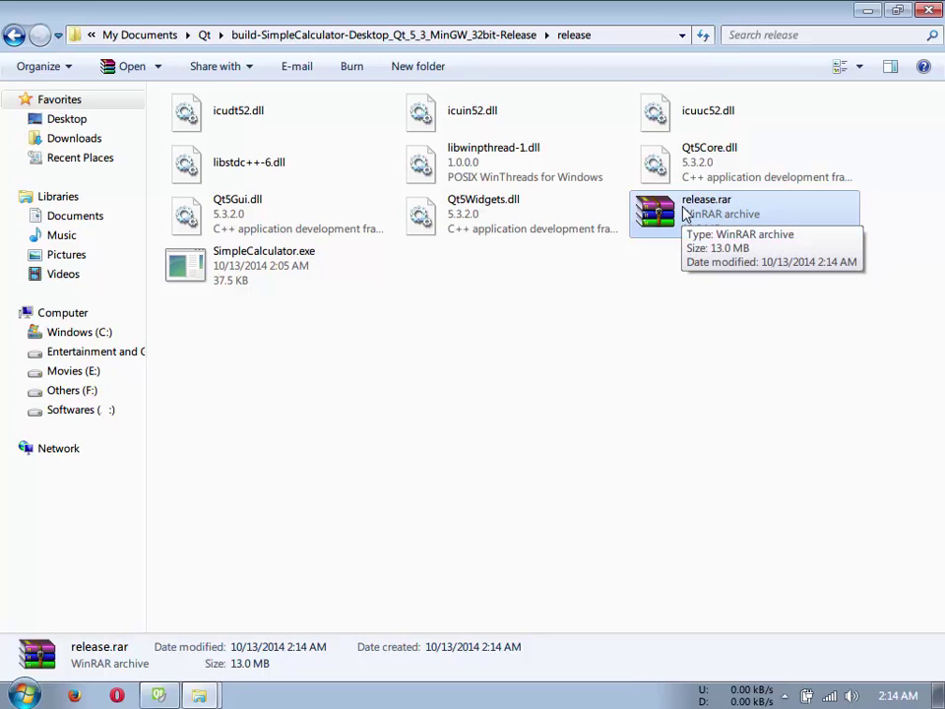
{"action": "double_click", "coordinate": [686, 214]}
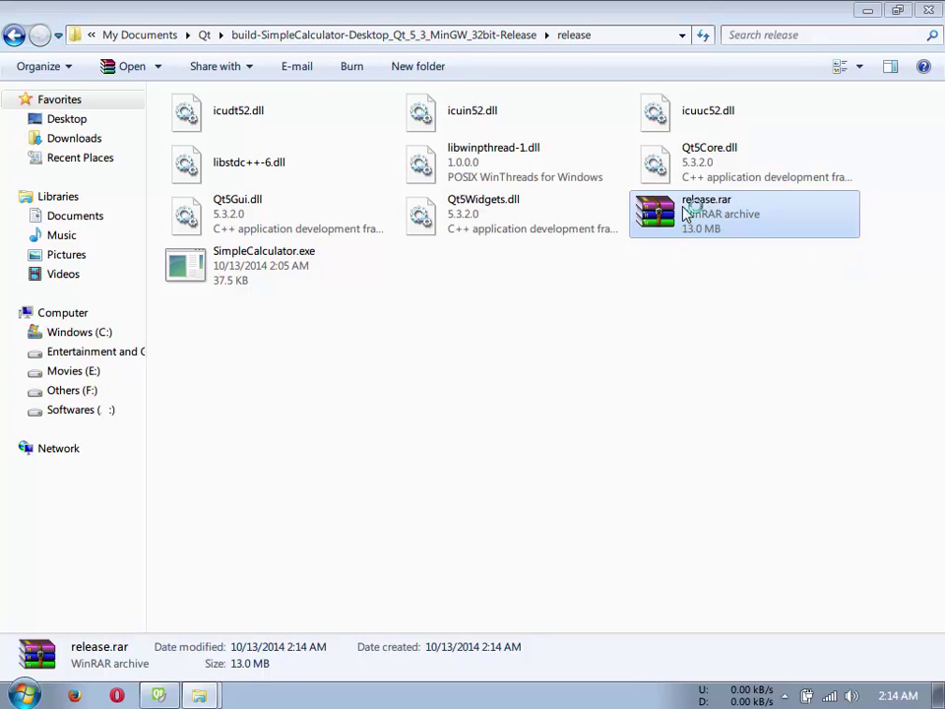
{"action": "left_click_drag", "start_coordinate": [463, 147], "coordinate": [519, 202]}
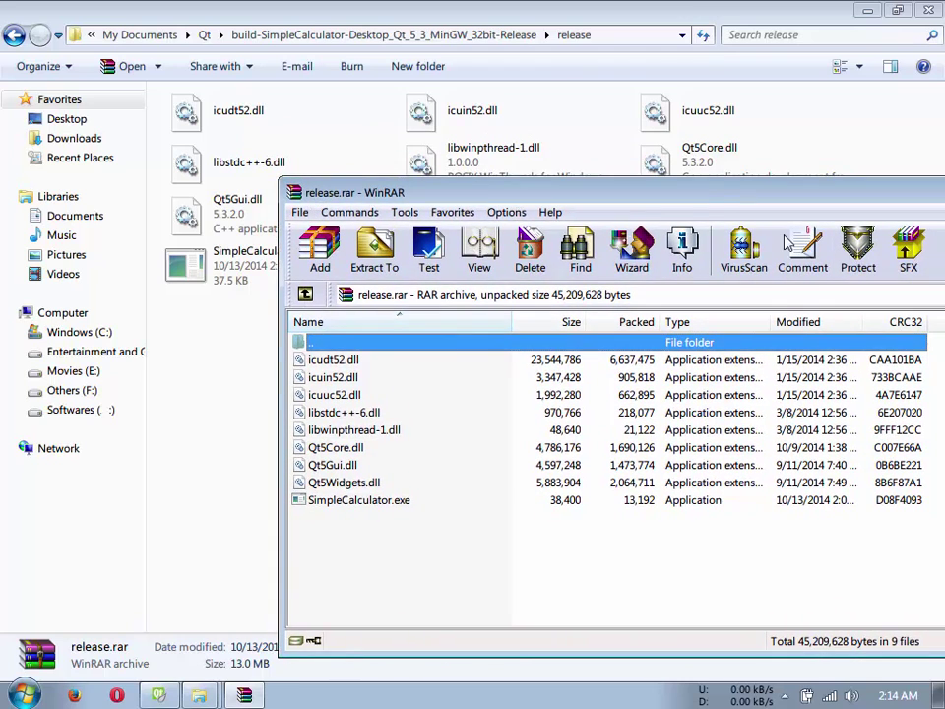
{"action": "key", "text": "alt+F4"}
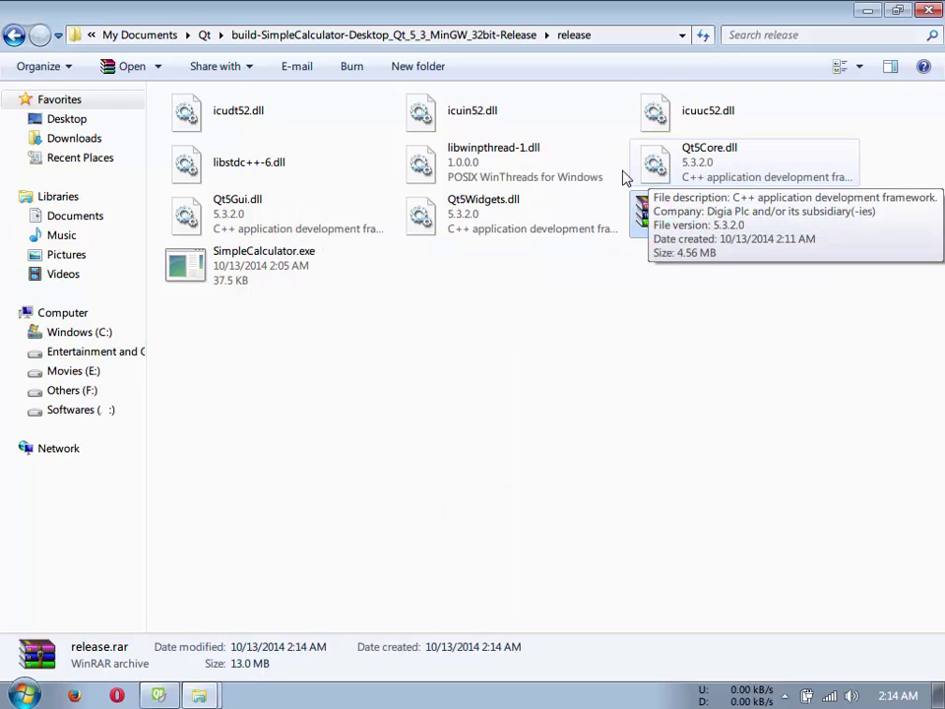
{"action": "left_click", "coordinate": [533, 172]}
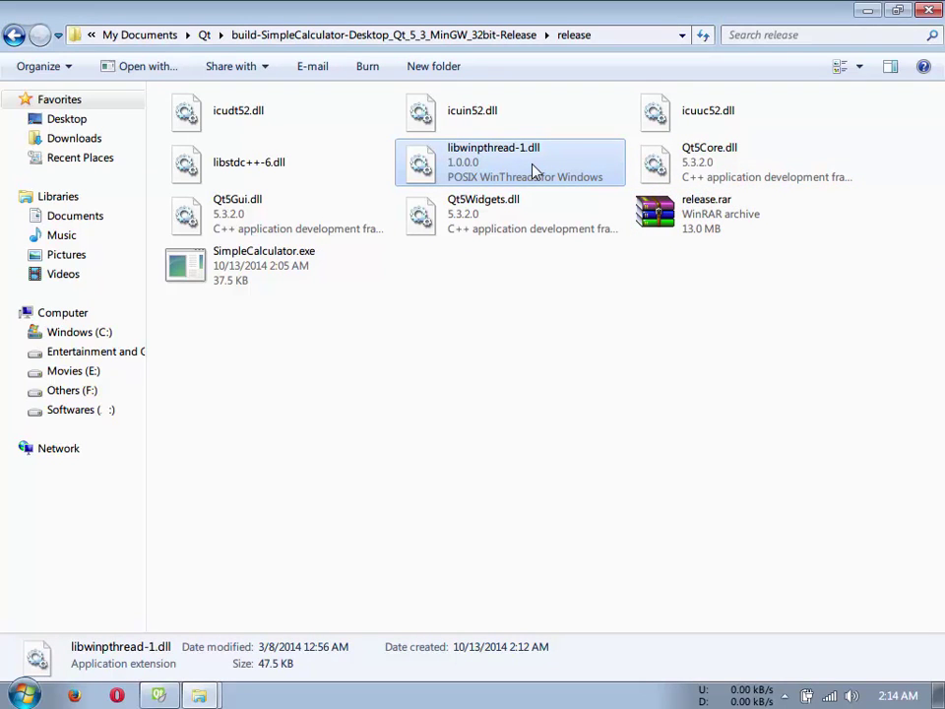
{"action": "left_click", "coordinate": [782, 224]}
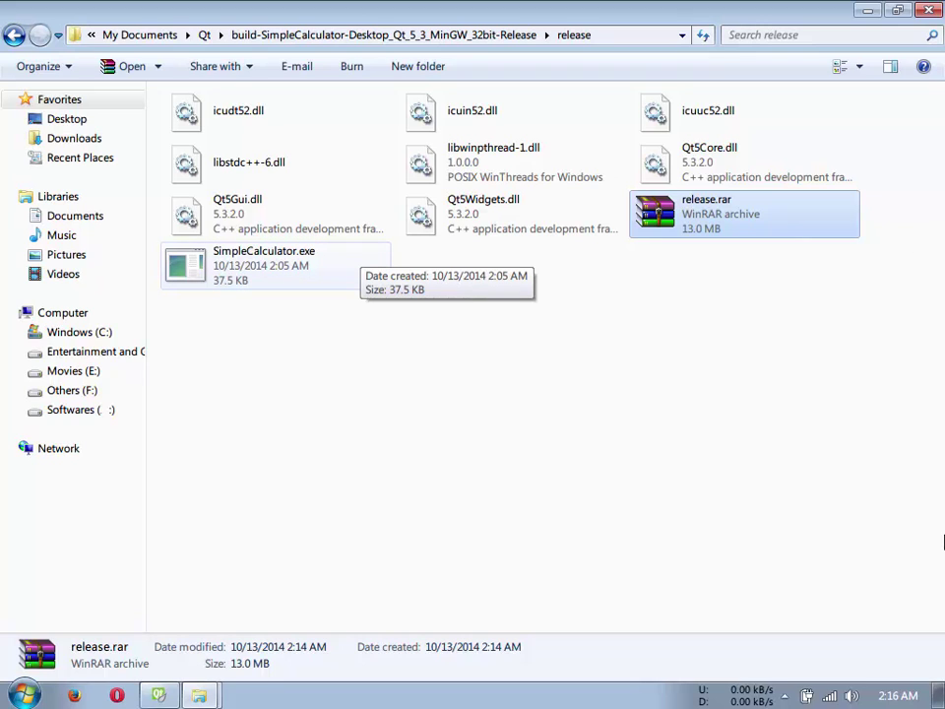
{"action": "key", "text": "Home"}
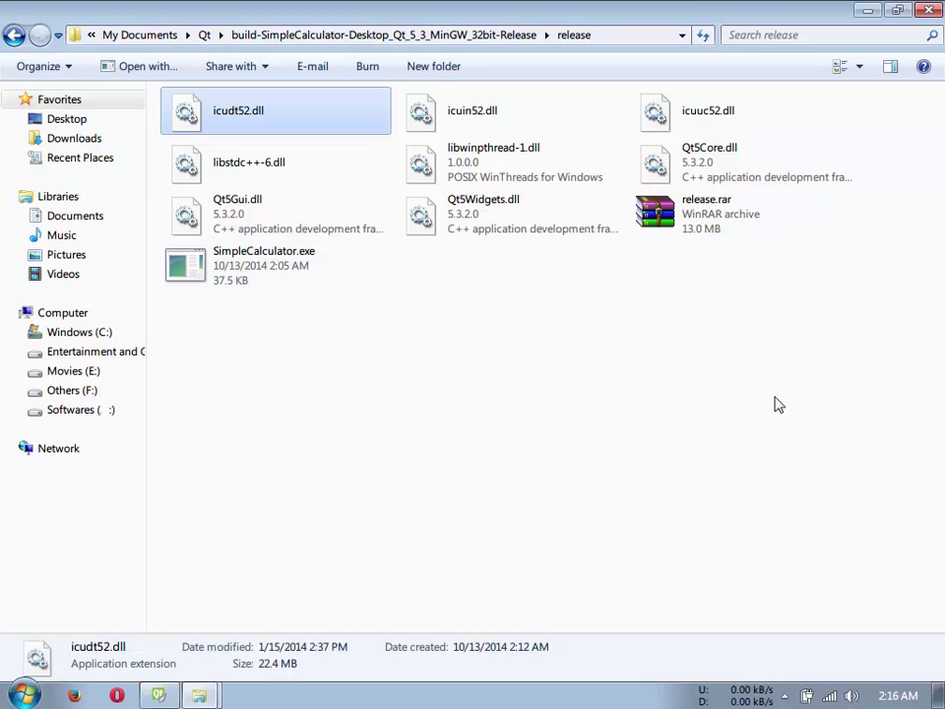